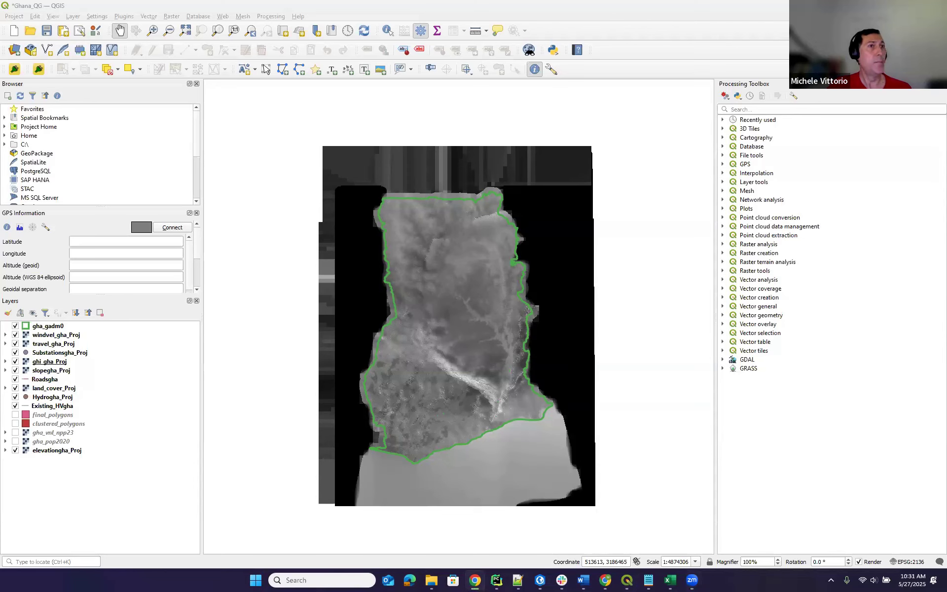
Move the Chrome window with the OnSSET GIS data acquisition page over the QGIS Ghana project.
left_click_drag(669, 1, 669, 183)
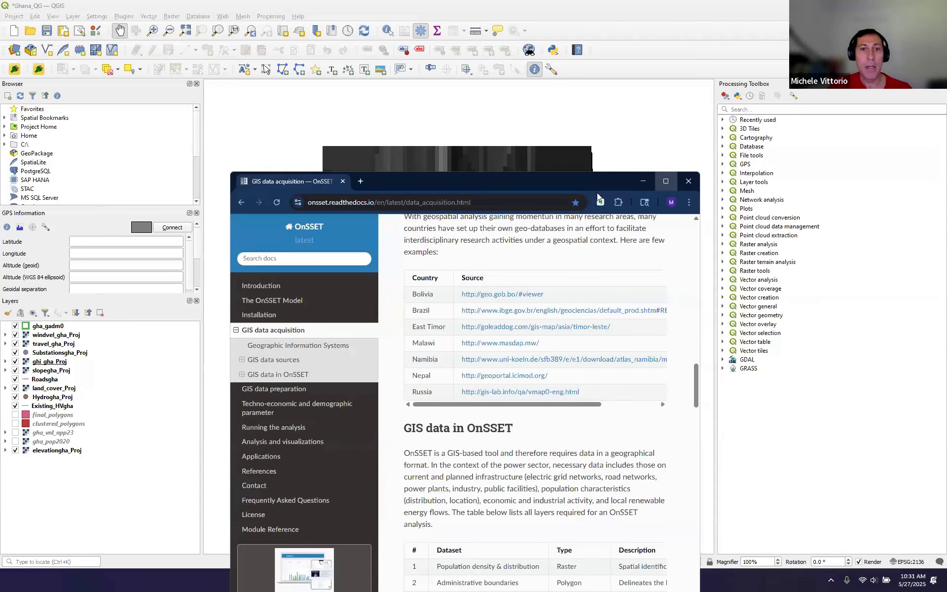
Maximize the OnSSET docs page and scroll to the 17-layer 'GIS data in OnSSET' table.
double_click(546, 176)
scroll(547, 188, "up", 15)
scroll(551, 199, "up", 15)
scroll(534, 218, "down", 8)
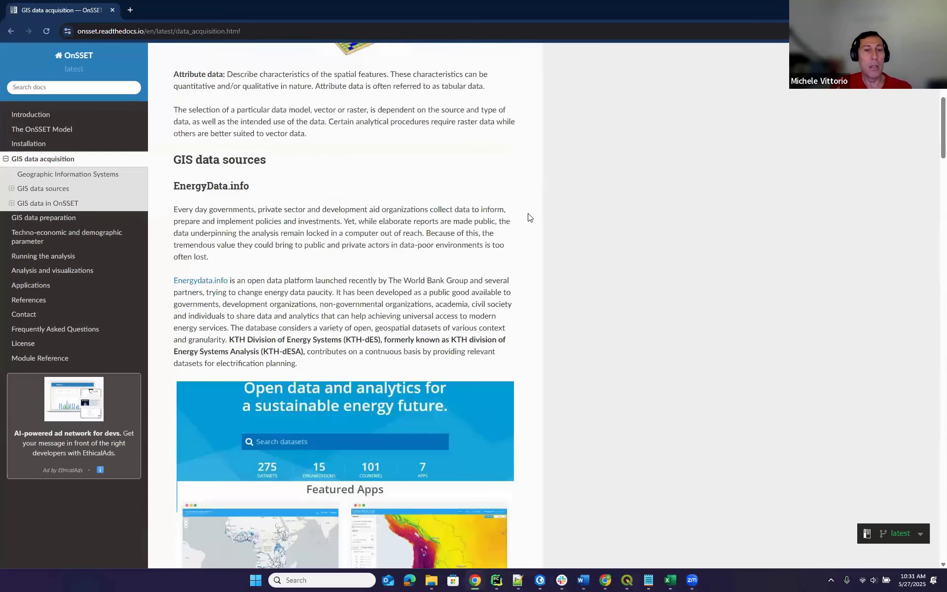
scroll(530, 217, "down", 3)
scroll(490, 195, "down", 5)
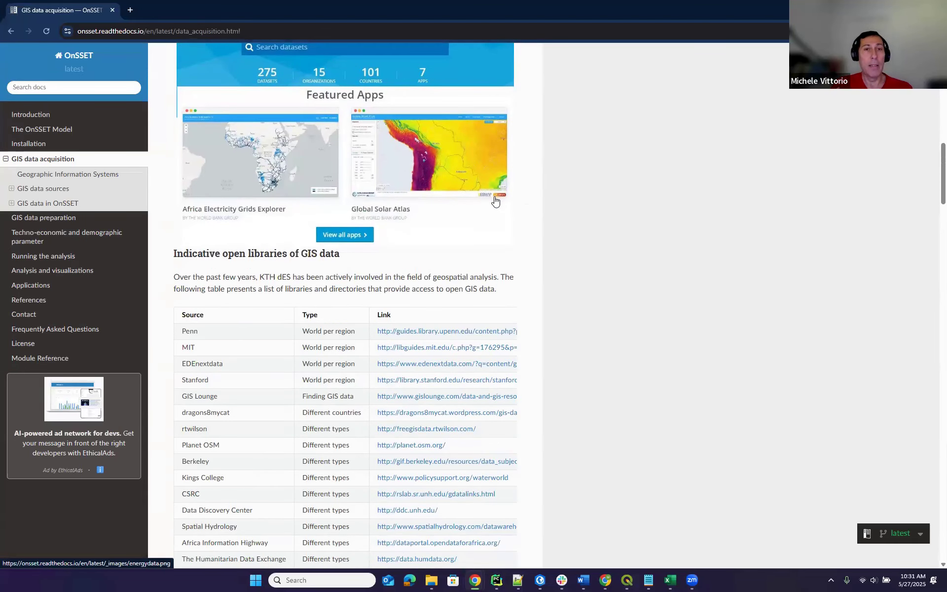
scroll(491, 199, "up", 5)
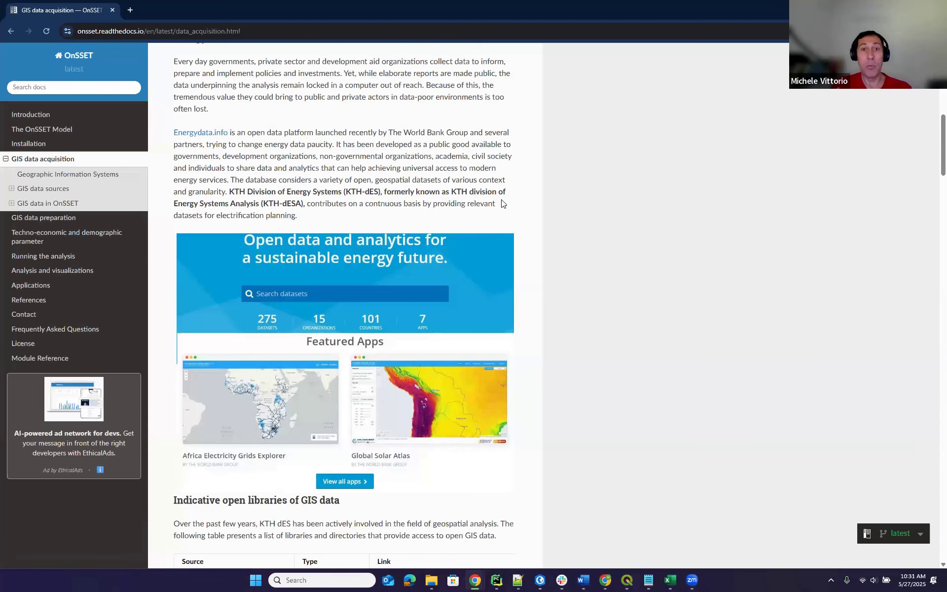
scroll(503, 202, "up", 3)
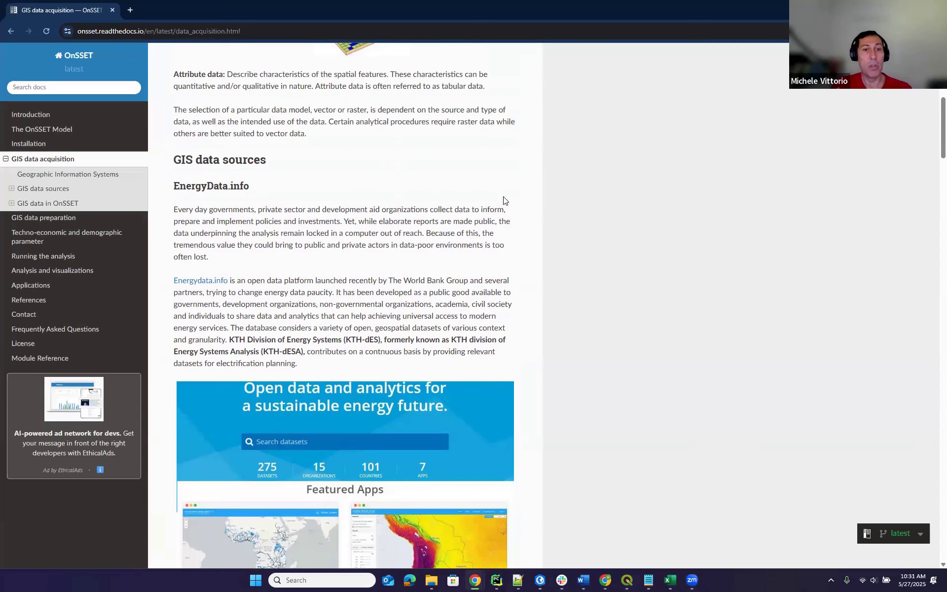
scroll(503, 200, "down", 11)
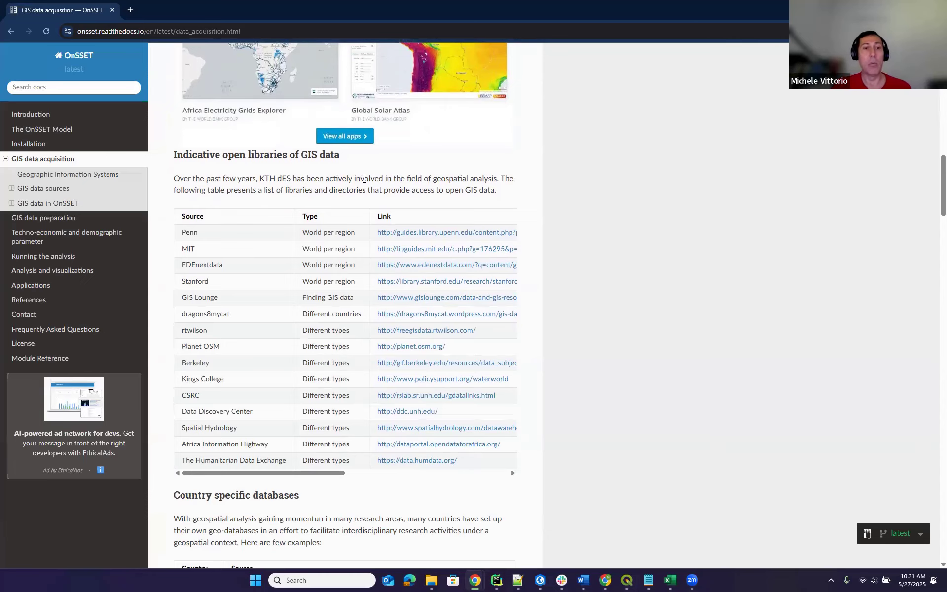
scroll(526, 254, "down", 6)
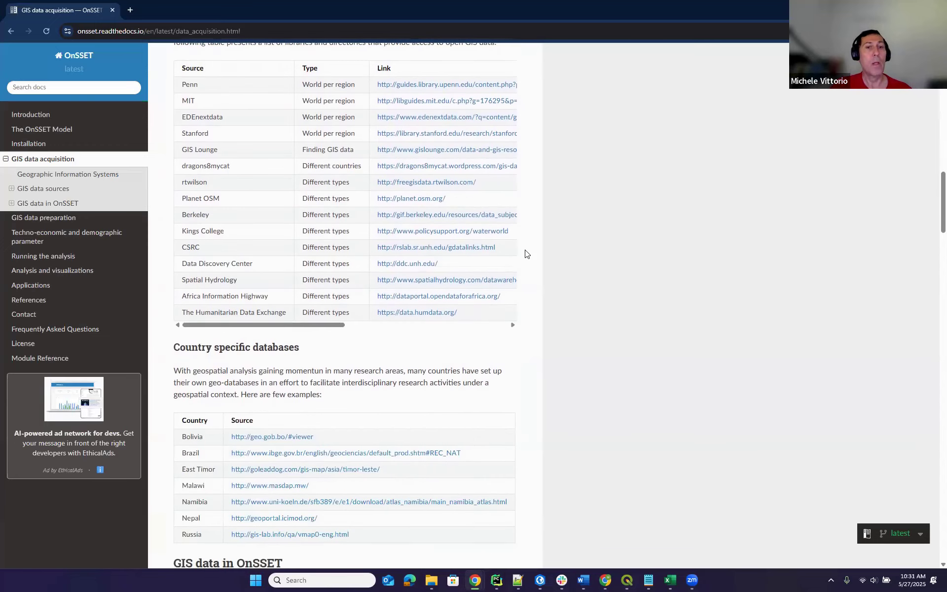
scroll(525, 254, "down", 6)
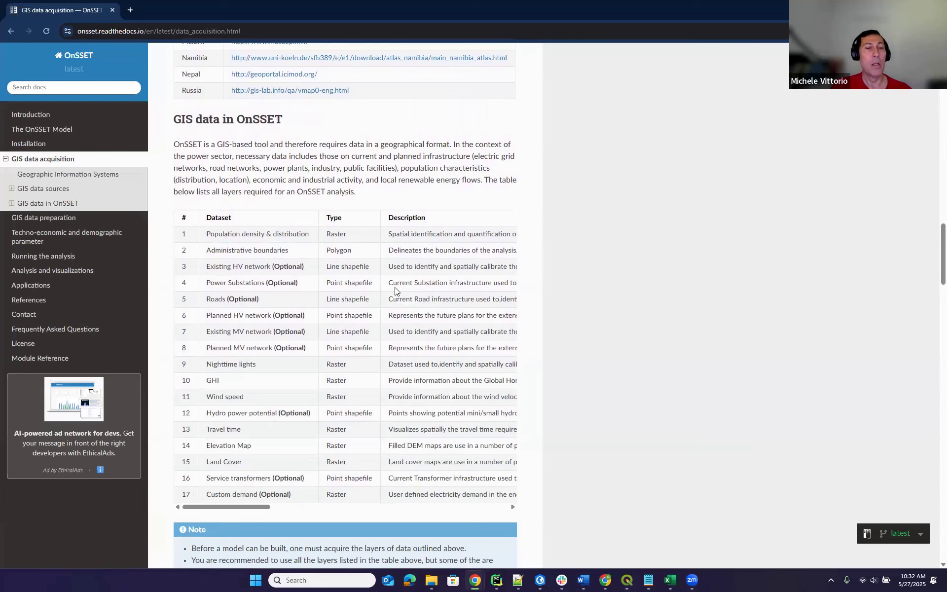
left_click_drag(251, 508, 235, 524)
scroll(331, 268, "down", 1)
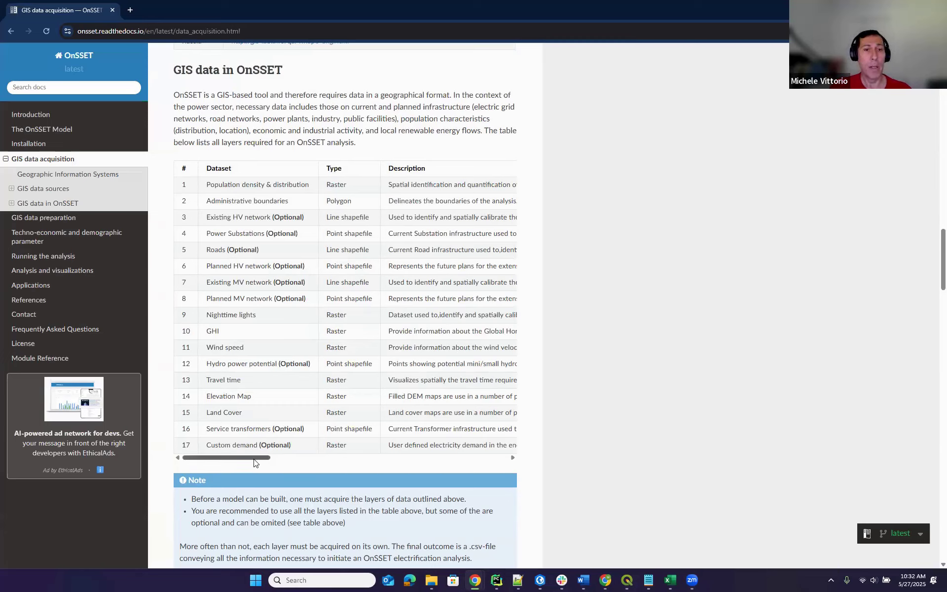
scroll(269, 464, "right", 1)
scroll(269, 464, "left", 1)
scroll(275, 465, "right", 3)
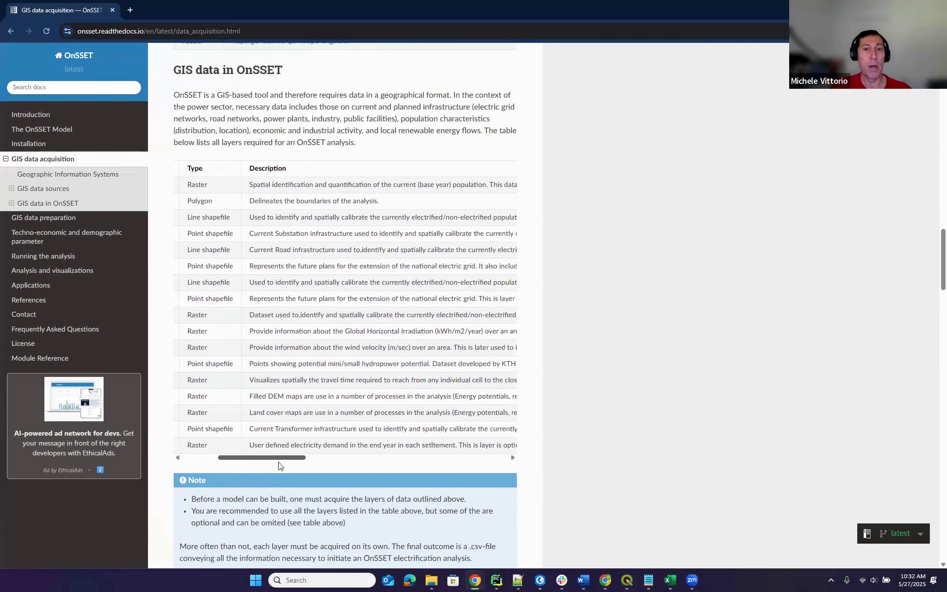
scroll(279, 465, "left", 3)
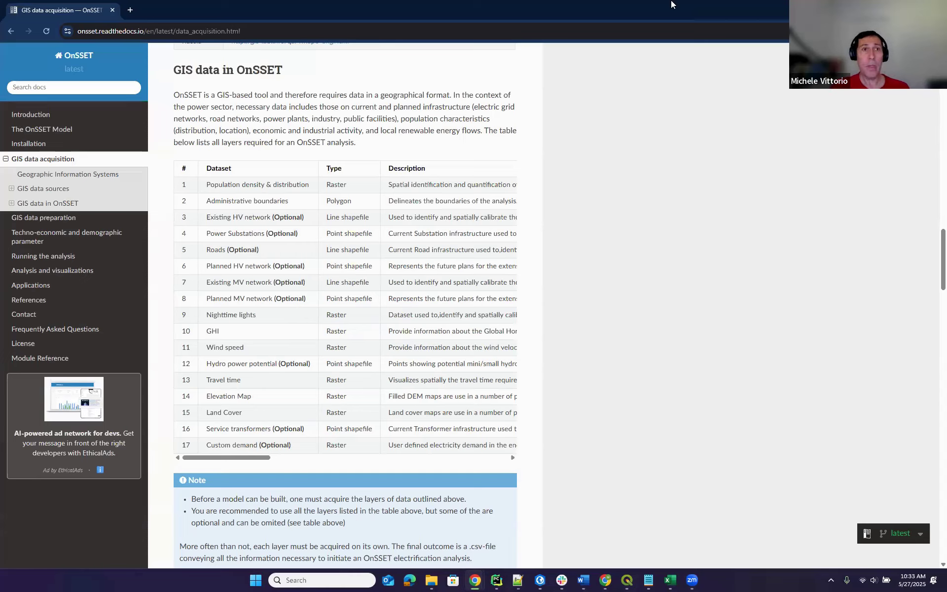
Minimize Chrome and bring up the Installation Guide for OnSSET in Word, maximized.
left_click(889, 7)
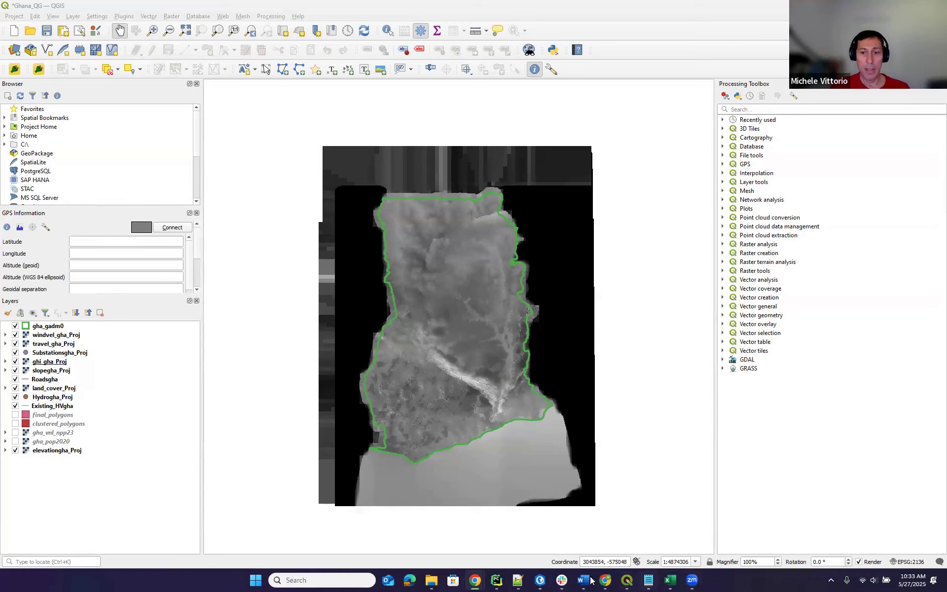
mouse_move(587, 580)
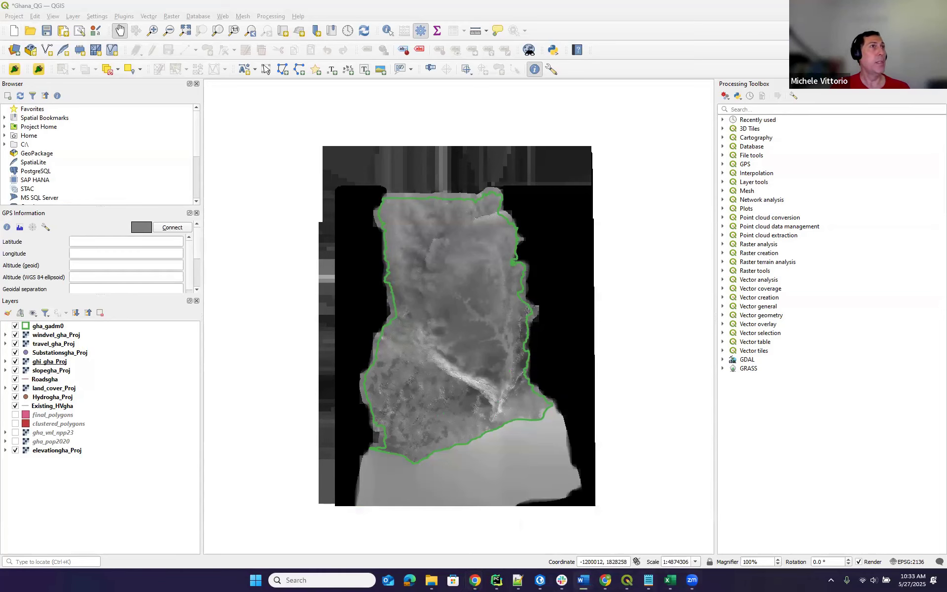
left_click_drag(266, 69, 568, 81)
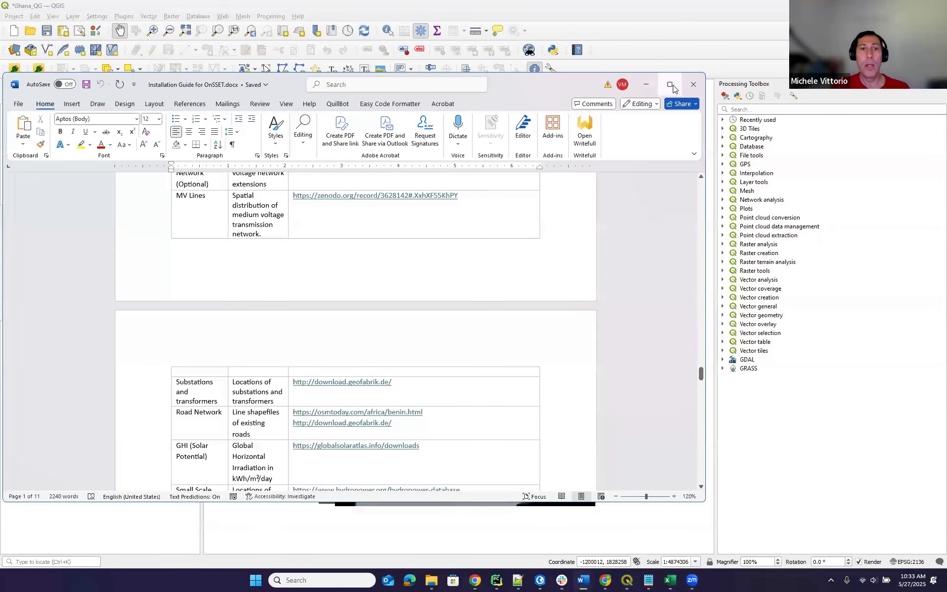
left_click(673, 82)
Scroll through the guide's data source links table, then switch back to QGIS.
scroll(601, 165, "up", 5)
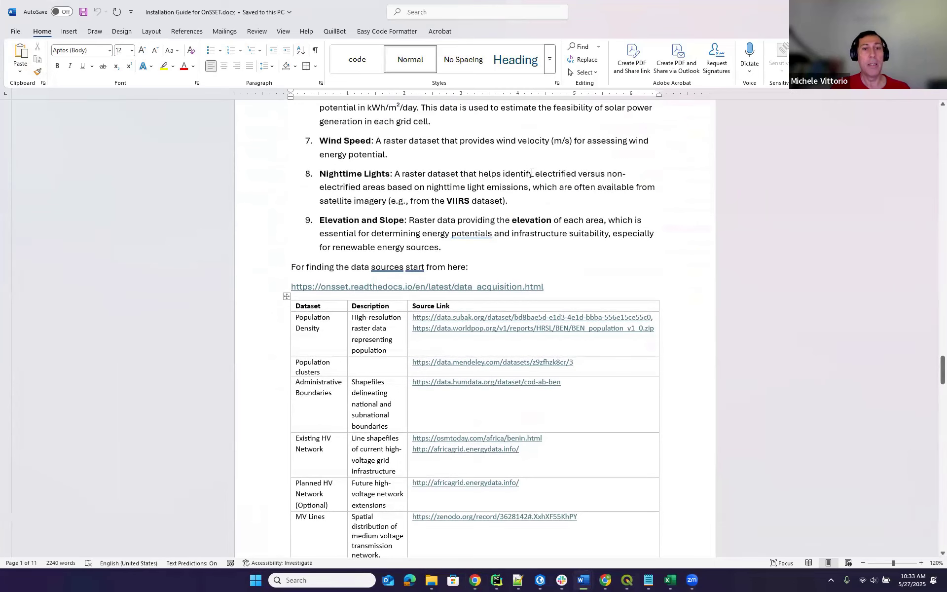
scroll(532, 173, "down", 1)
scroll(531, 173, "down", 2)
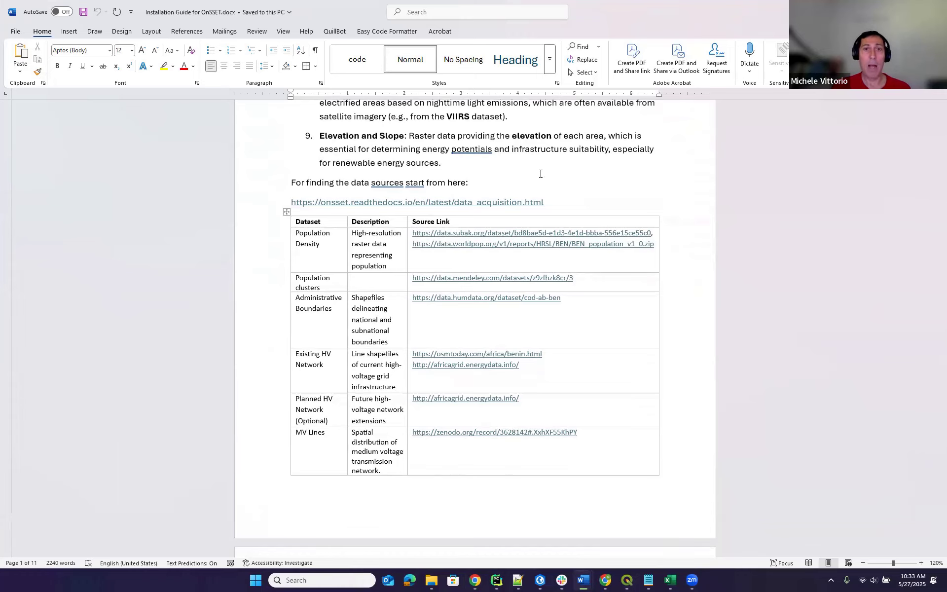
scroll(531, 178, "down", 3)
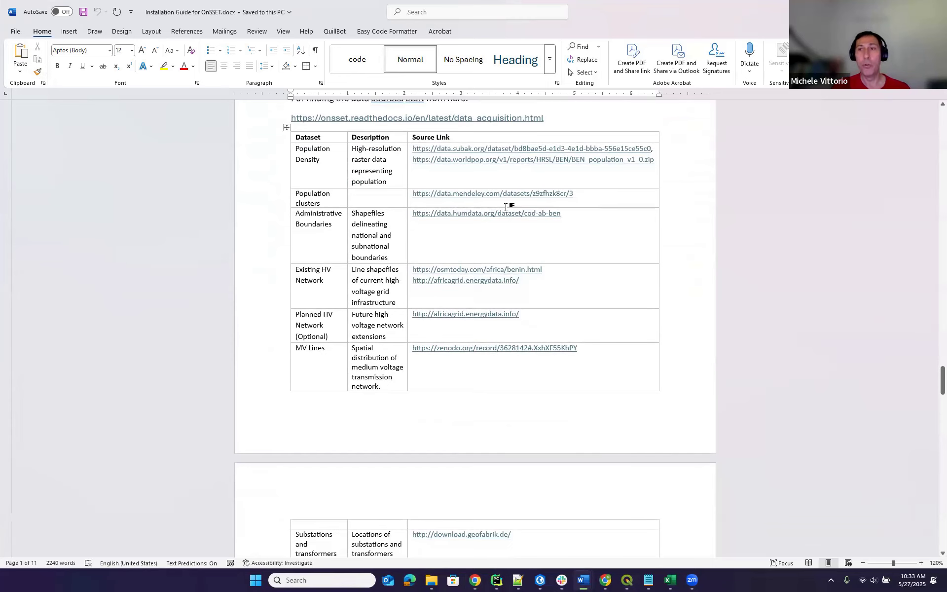
scroll(506, 207, "down", 3)
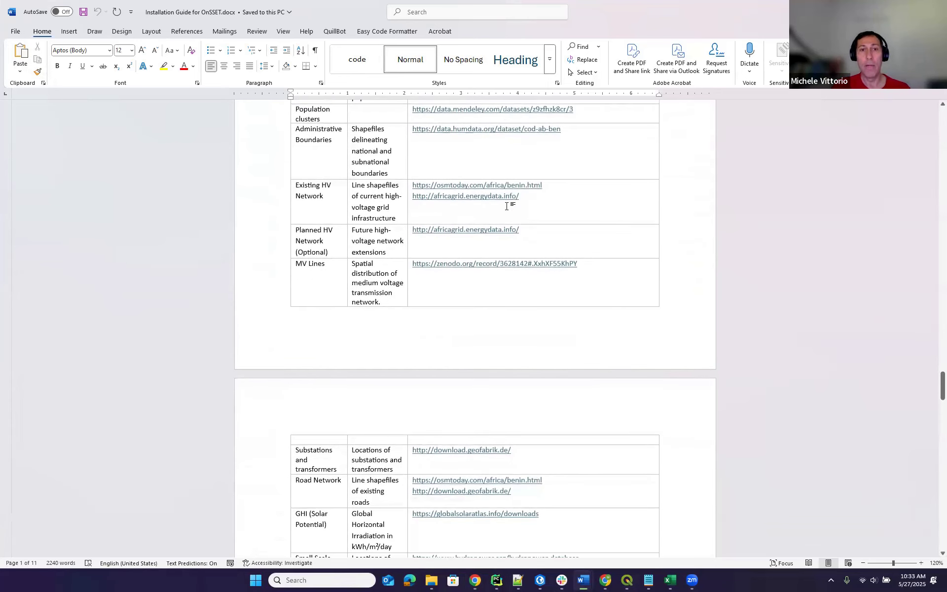
scroll(506, 206, "down", 5)
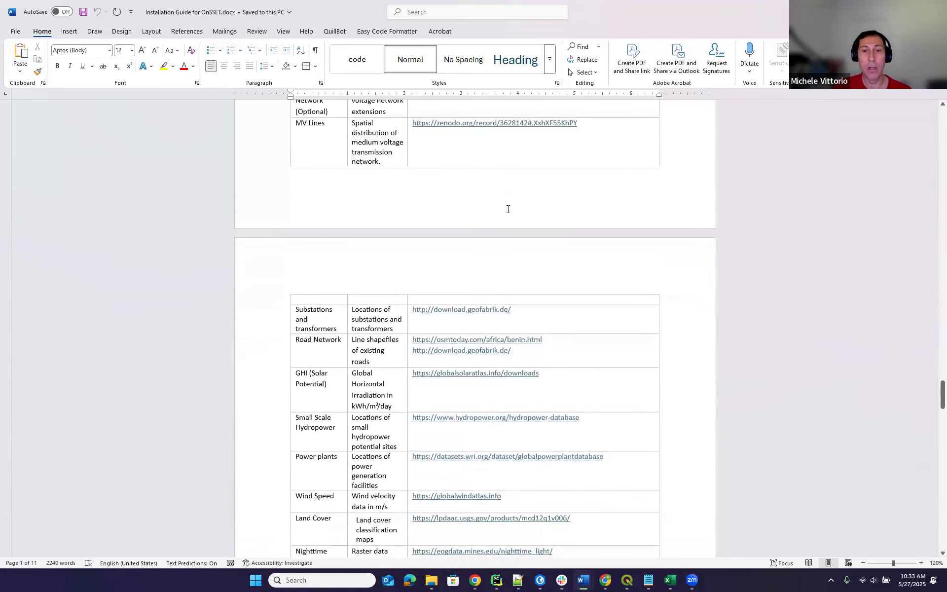
scroll(508, 210, "down", 3)
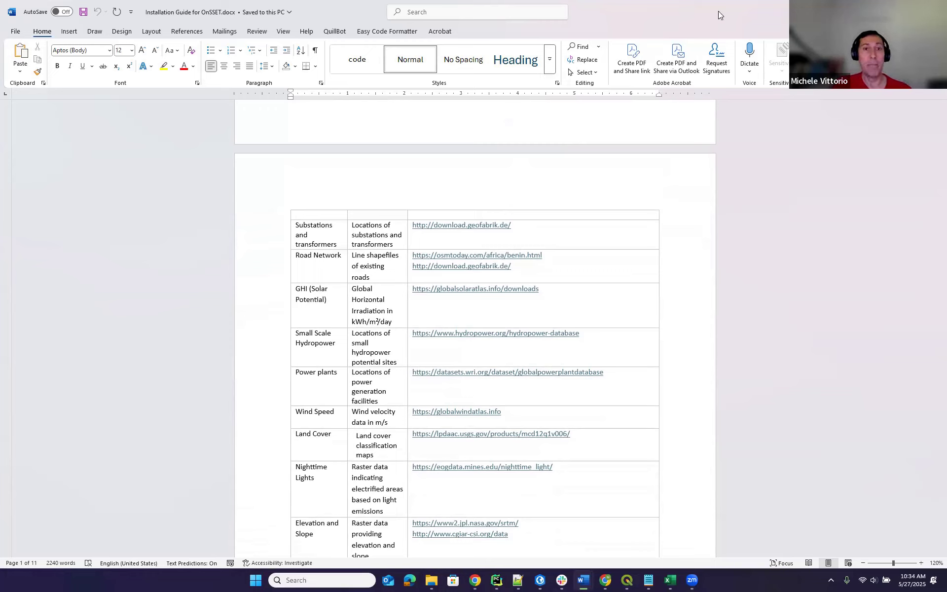
key("alt+Tab")
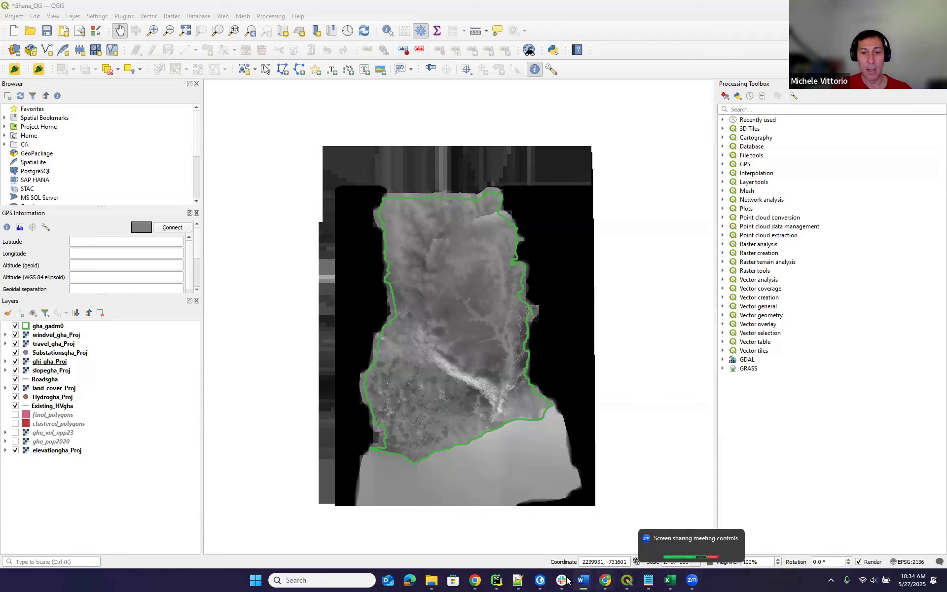
mouse_move(476, 582)
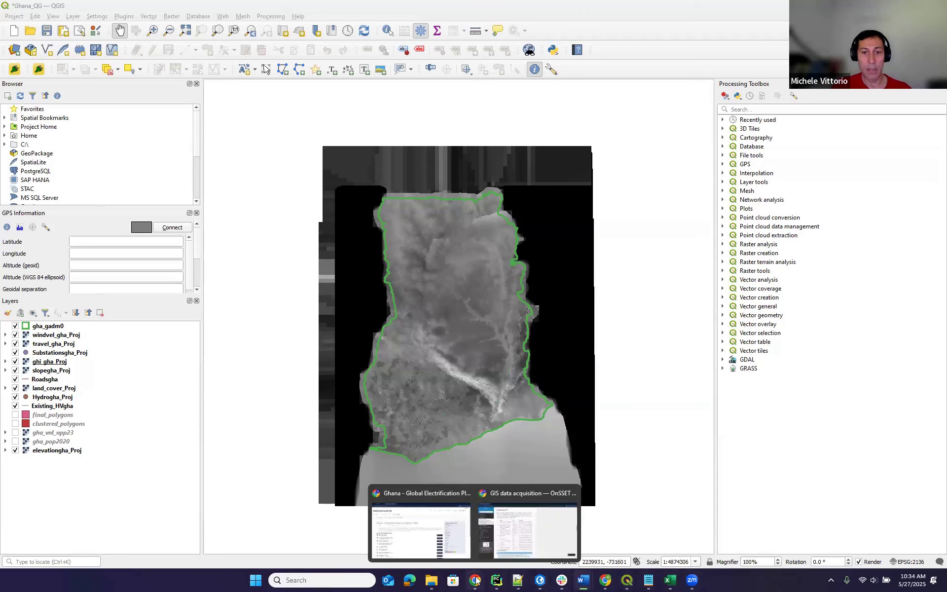
left_click(429, 531)
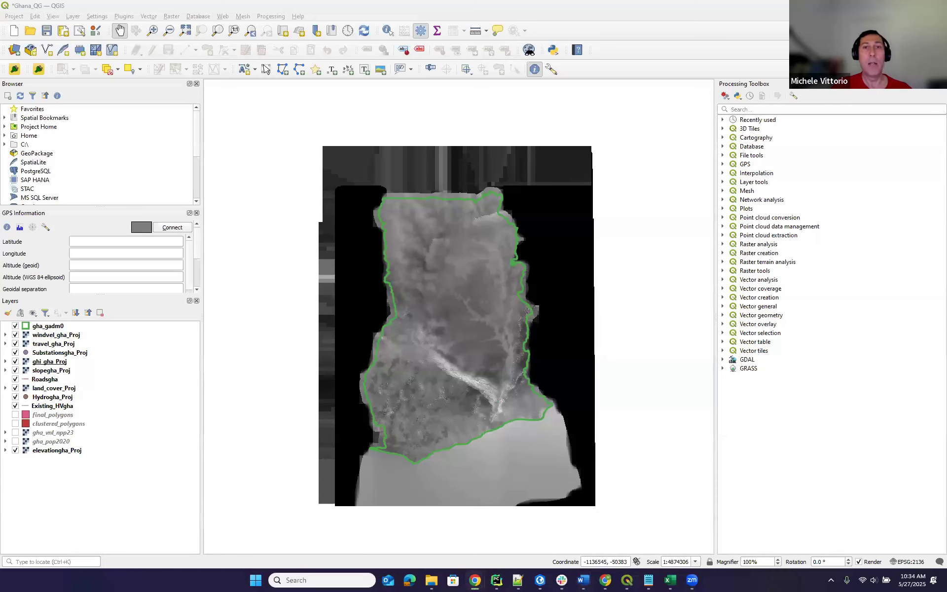
left_click(707, 149)
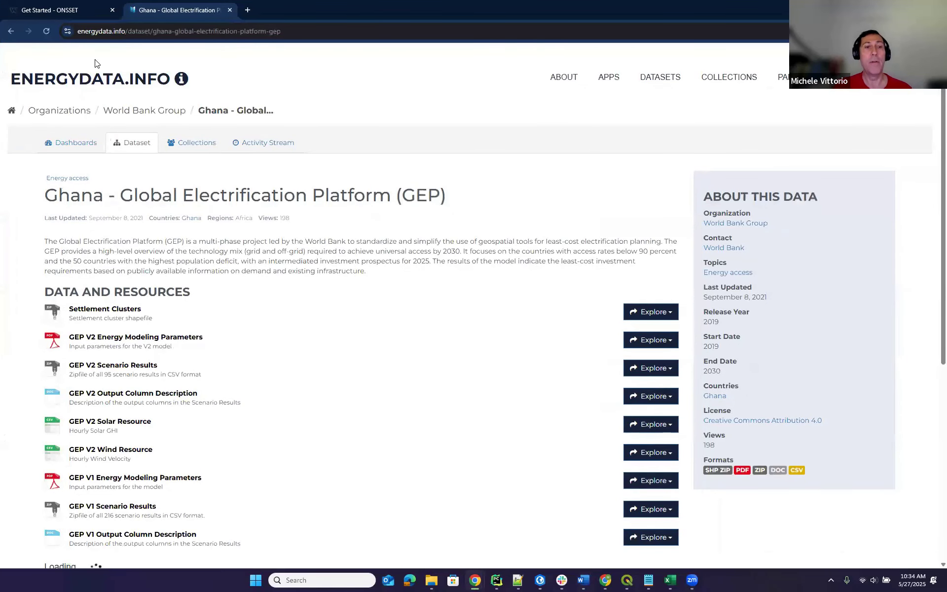
scroll(258, 283, "down", 2)
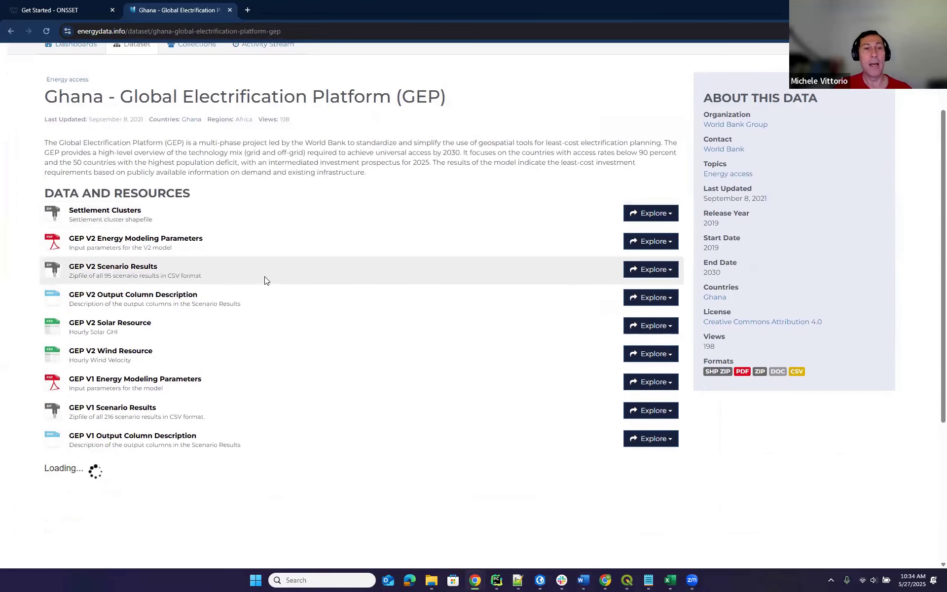
scroll(265, 280, "up", 2)
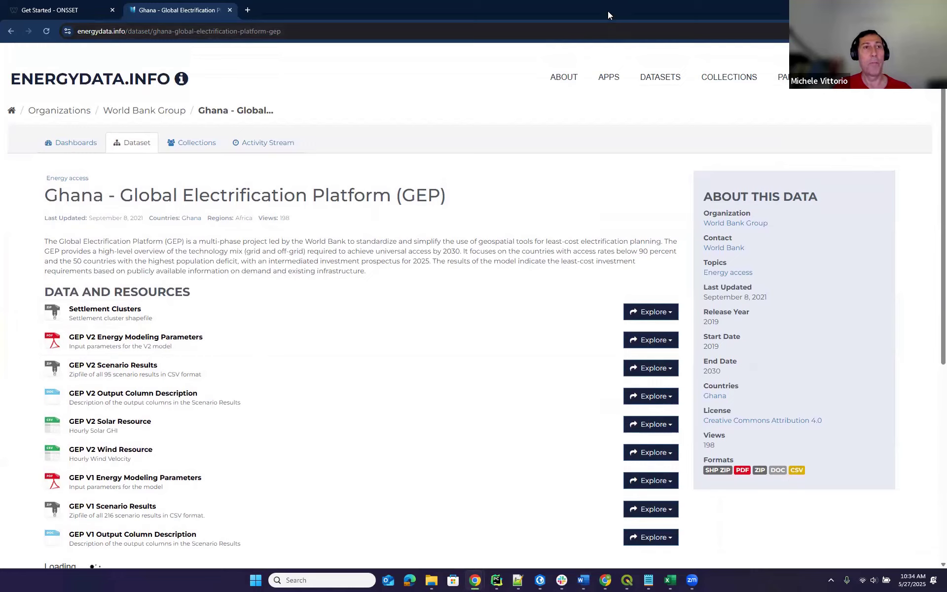
key("alt+Tab")
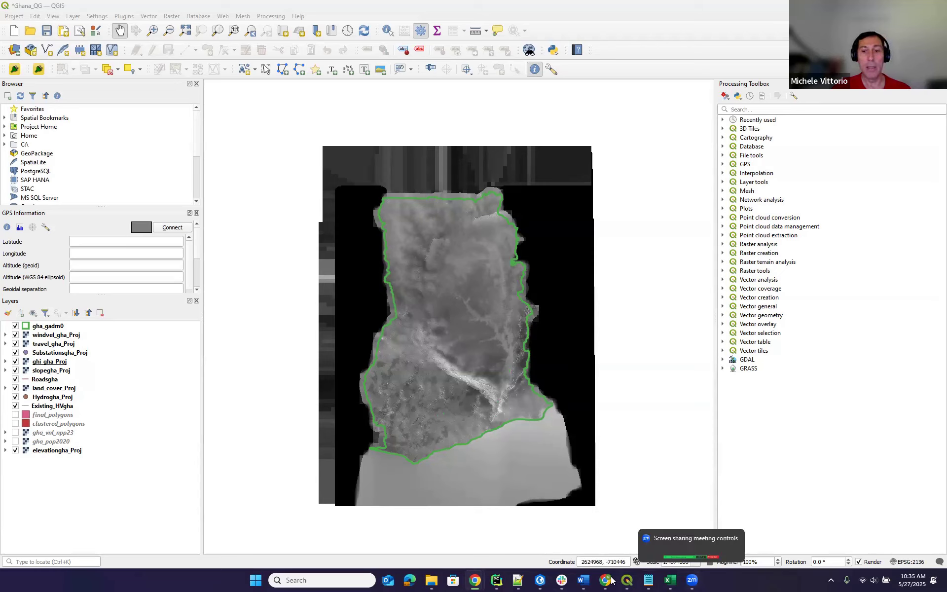
Bring the OnSSET installation guide Word document forward and maximize it.
mouse_move(584, 580)
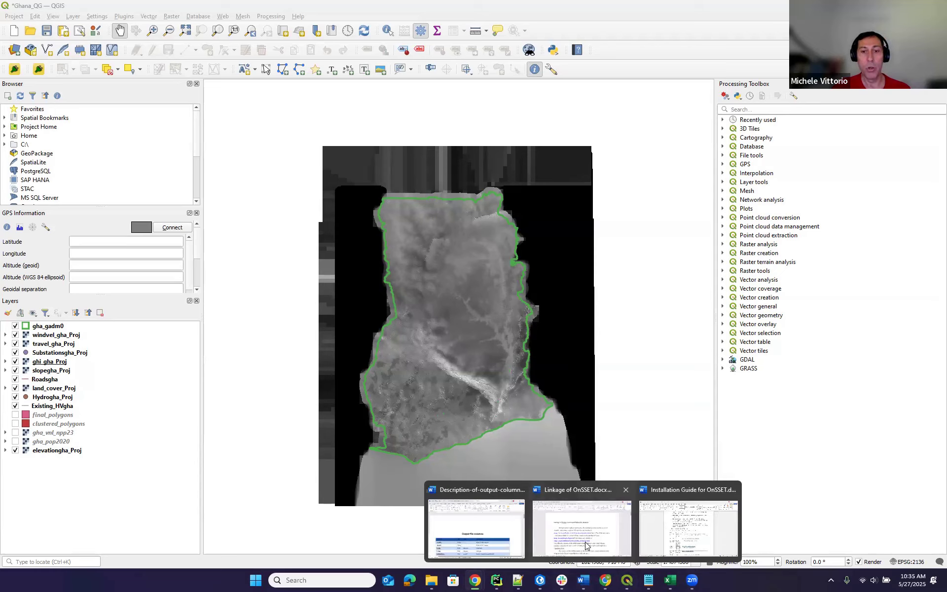
left_click(672, 536)
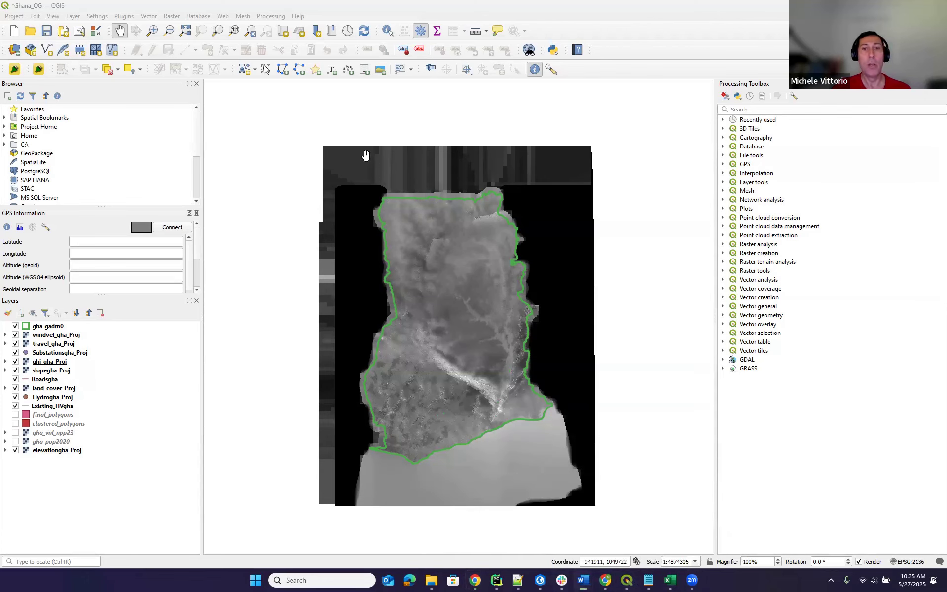
left_click_drag(366, 154, 523, 179)
left_click(614, 181)
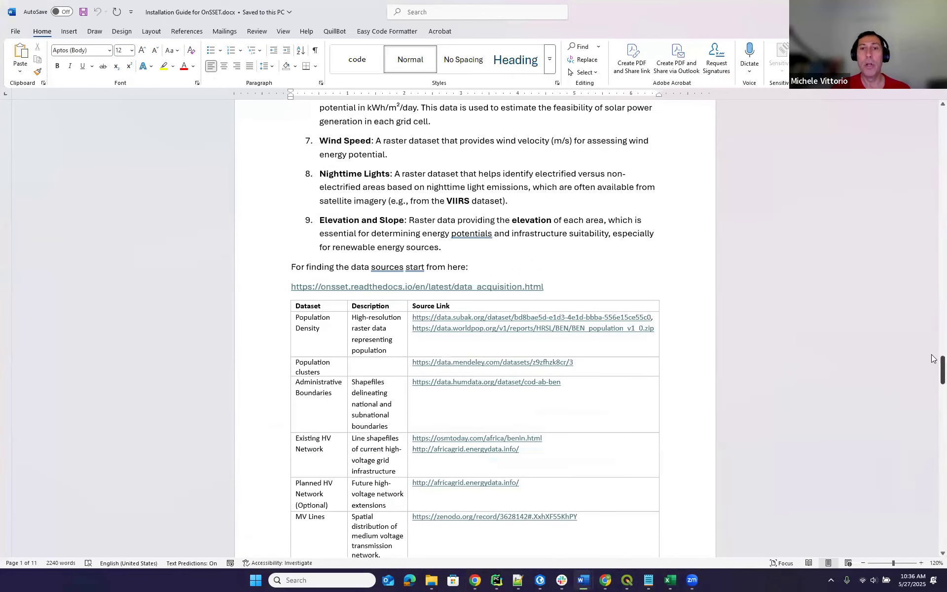
Scroll through the installation guide, then minimize Word to reveal the QGIS Ghana map.
scroll(932, 360, "up", 15)
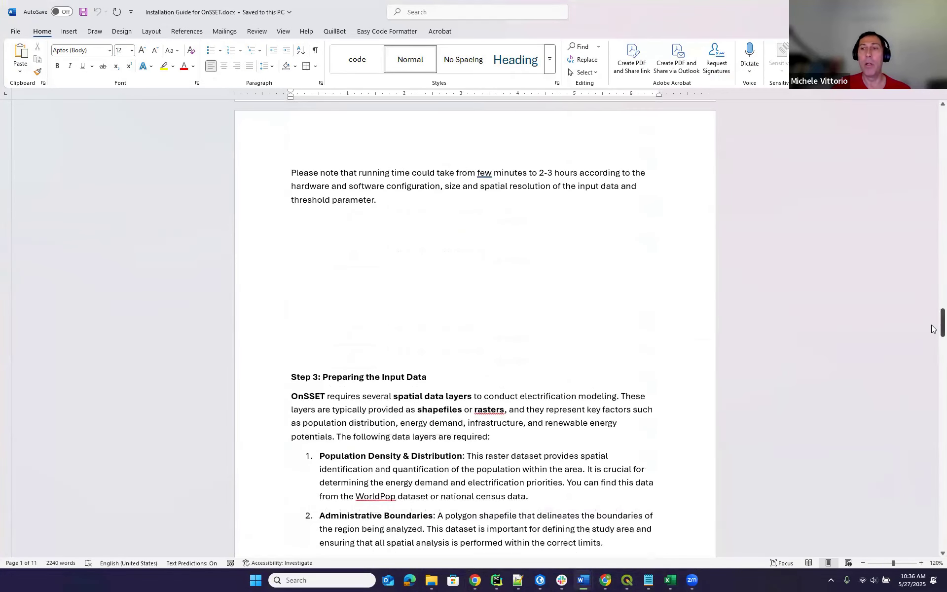
left_click_drag(937, 302, 934, 113)
scroll(621, 245, "down", 8)
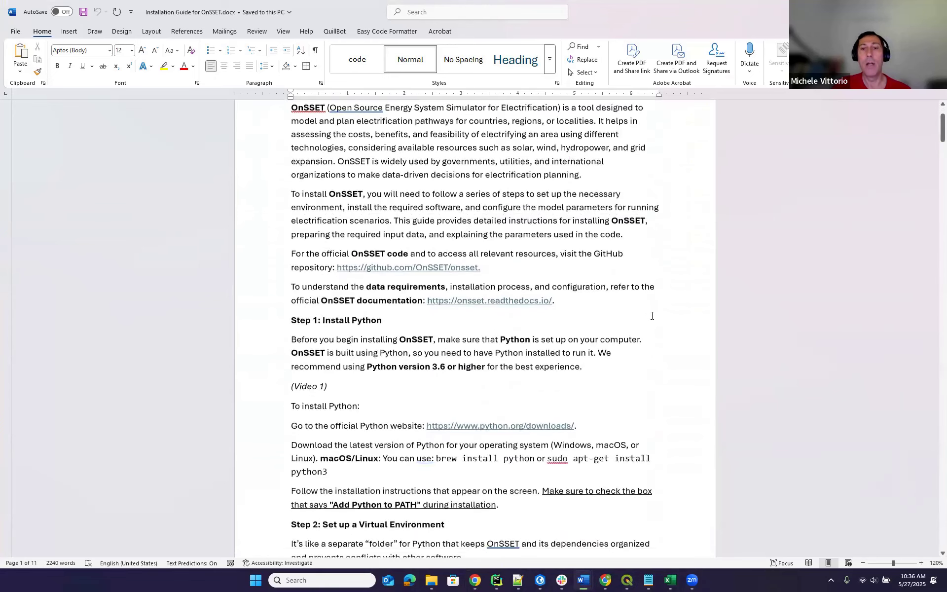
left_click_drag(934, 150, 934, 335)
scroll(604, 328, "up", 2)
scroll(612, 335, "down", 9)
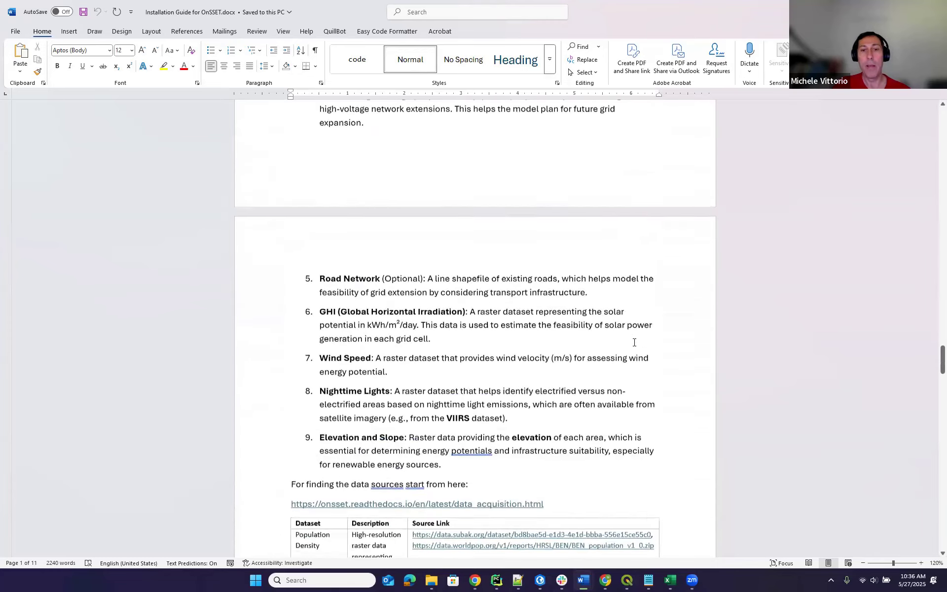
scroll(634, 342, "down", 12)
scroll(757, 364, "down", 15)
scroll(633, 358, "down", 15)
scroll(638, 363, "down", 15)
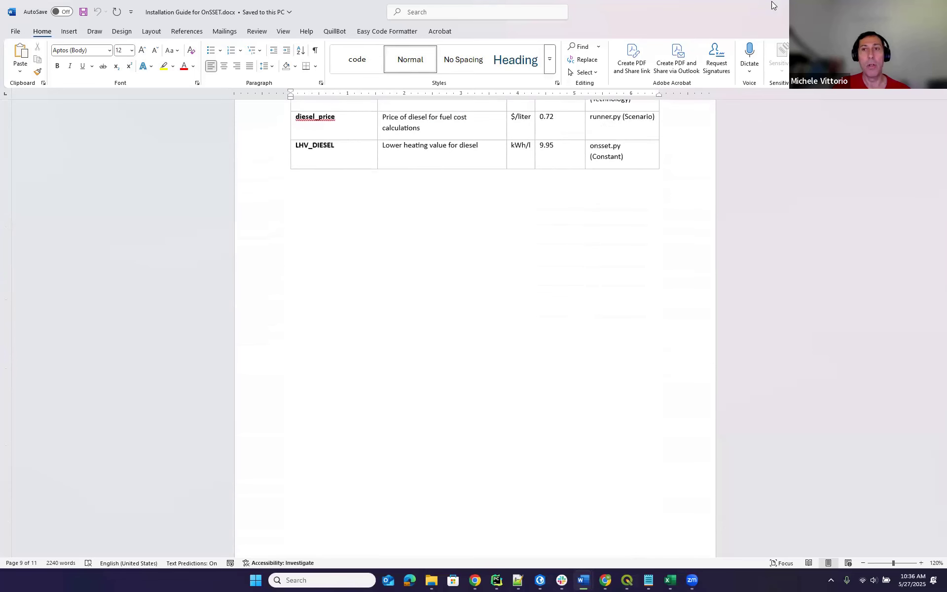
left_click(876, 8)
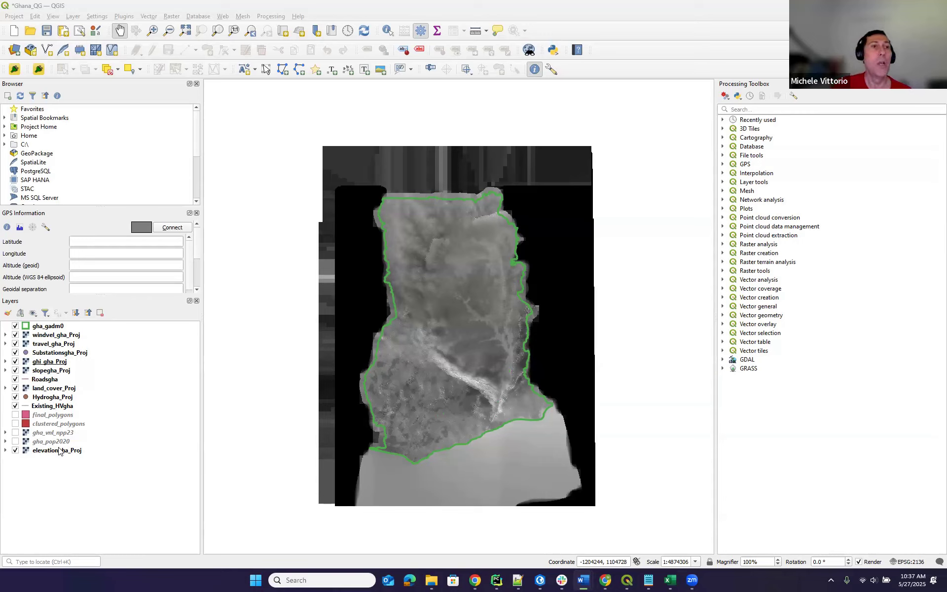
Open the OnSSET plugin dialog and shift it slightly lower on screen.
left_click(38, 72)
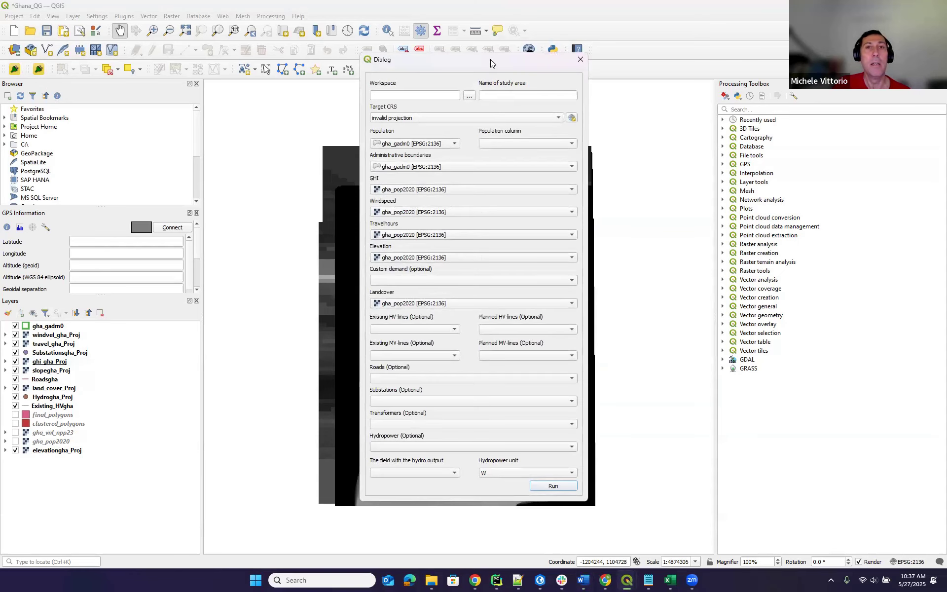
left_click_drag(491, 59, 493, 77)
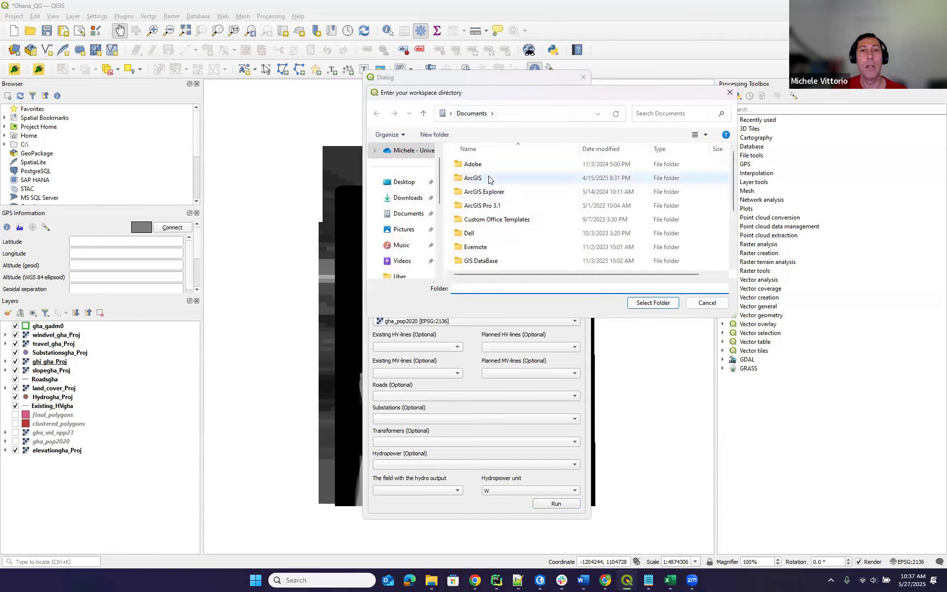
scroll(490, 183, "down", 3)
scroll(489, 179, "up", 3)
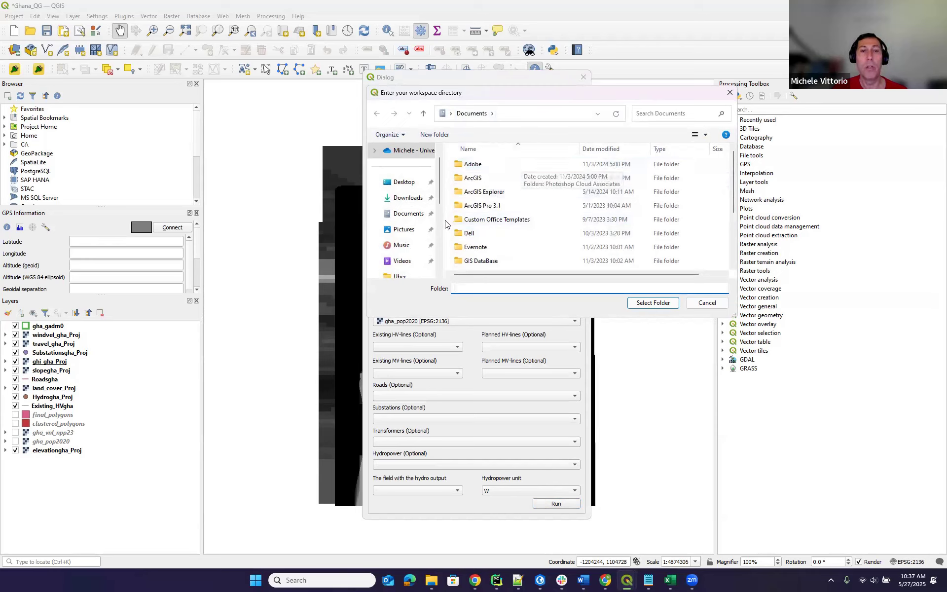
scroll(493, 183, "down", 3)
scroll(437, 202, "down", 5)
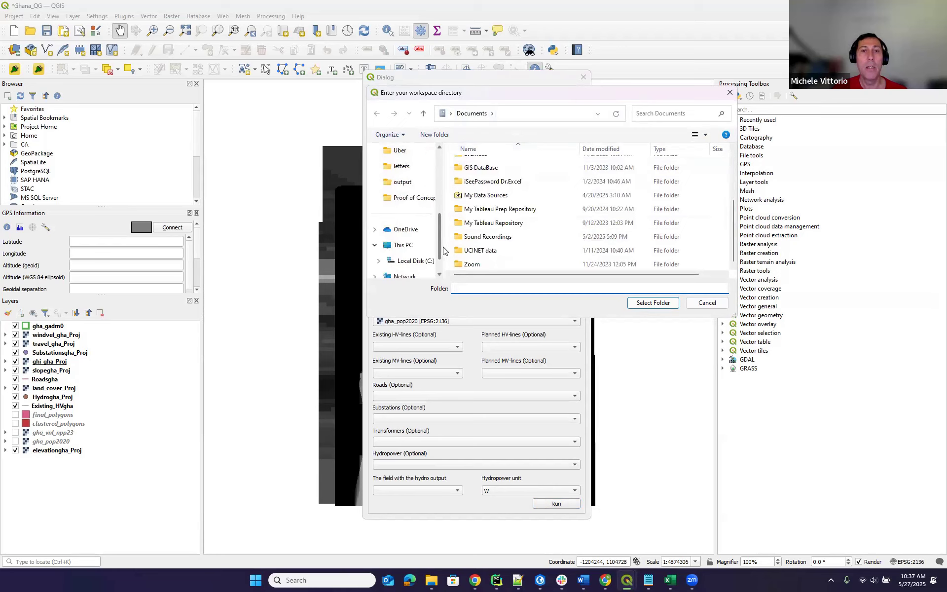
Create a new 'ws' folder in C:\Ghana\_training and select it as the workspace.
left_click(415, 244)
scroll(513, 170, "down", 2)
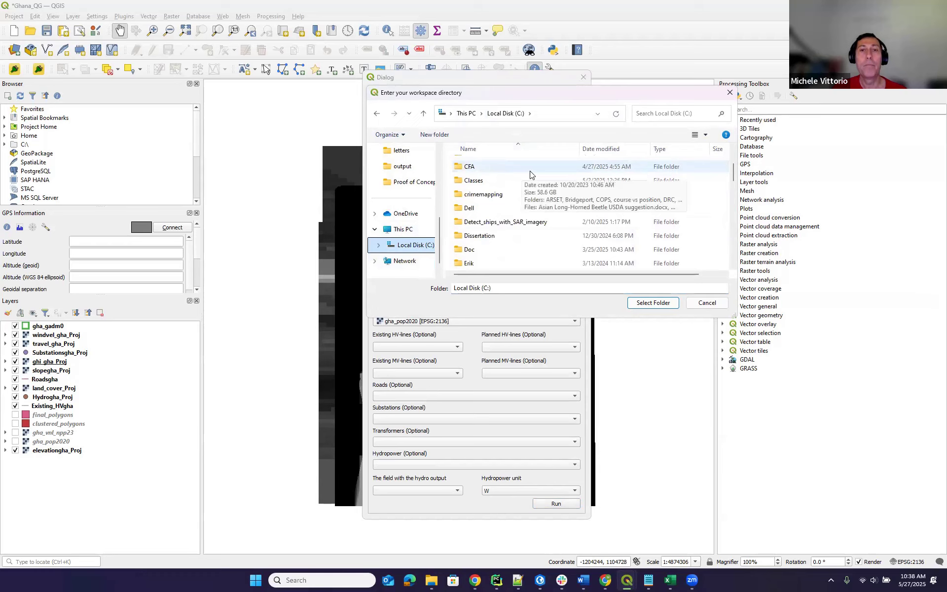
scroll(529, 174, "up", 2)
scroll(530, 178, "down", 4)
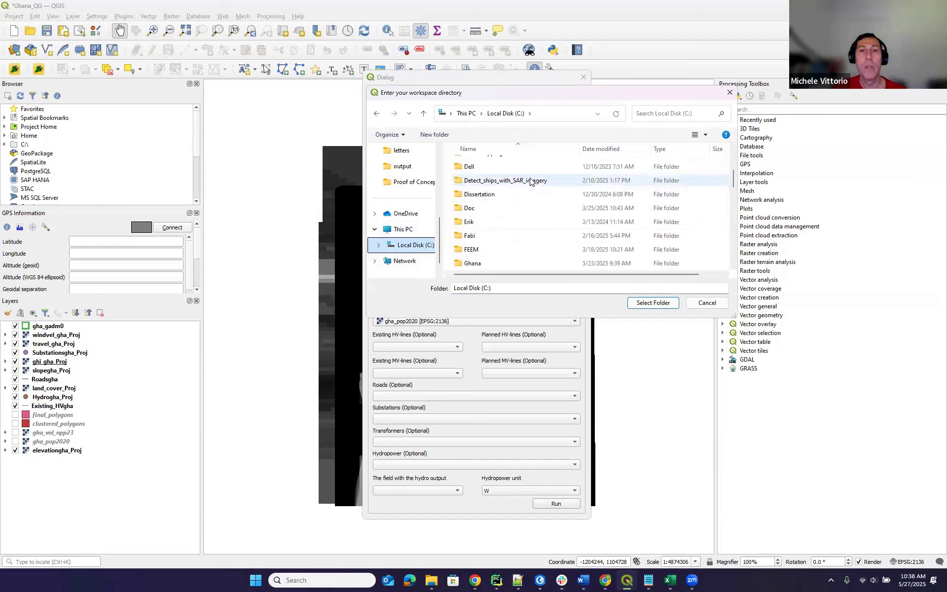
double_click(479, 266)
left_click(486, 166)
double_click(479, 167)
left_click(437, 137)
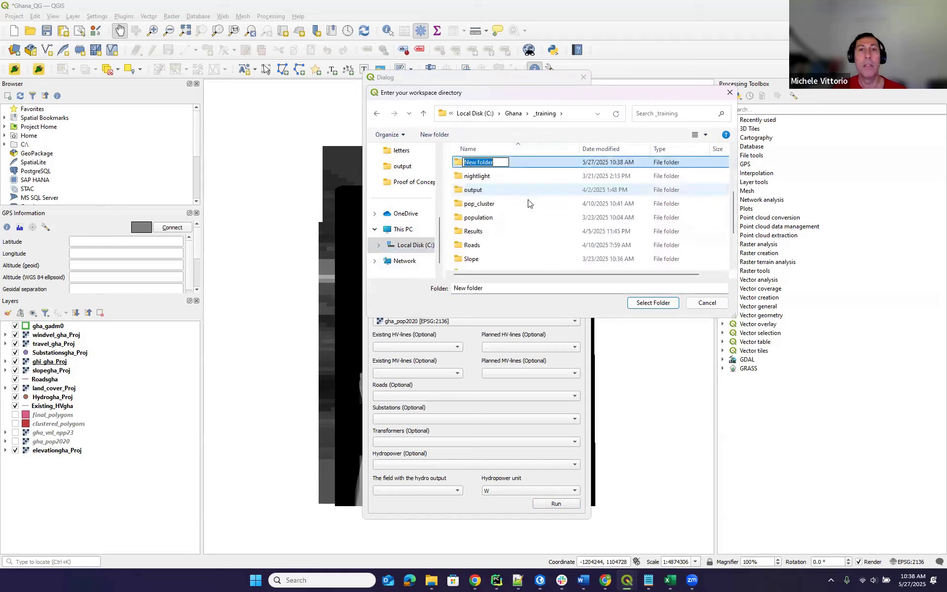
type("ws")
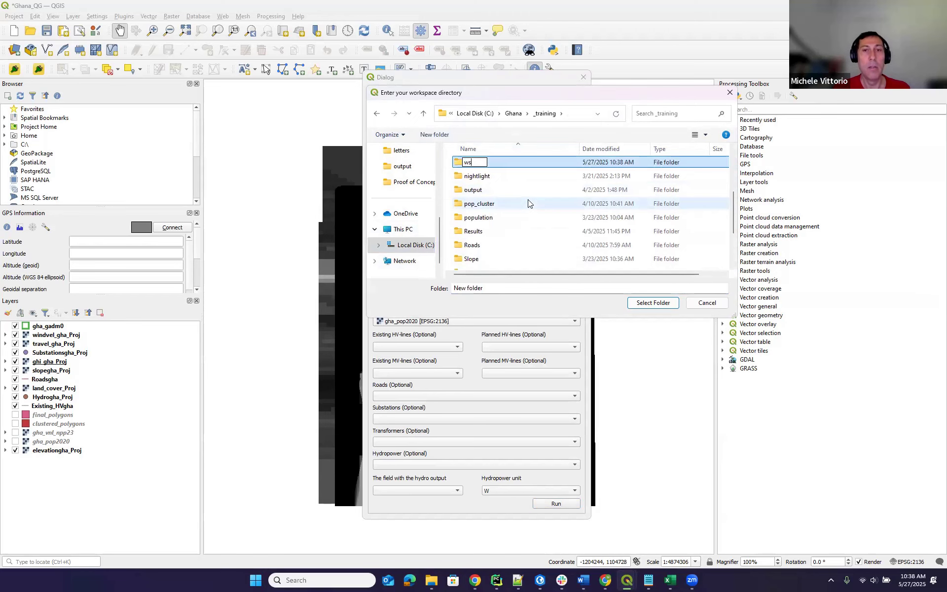
key("Return")
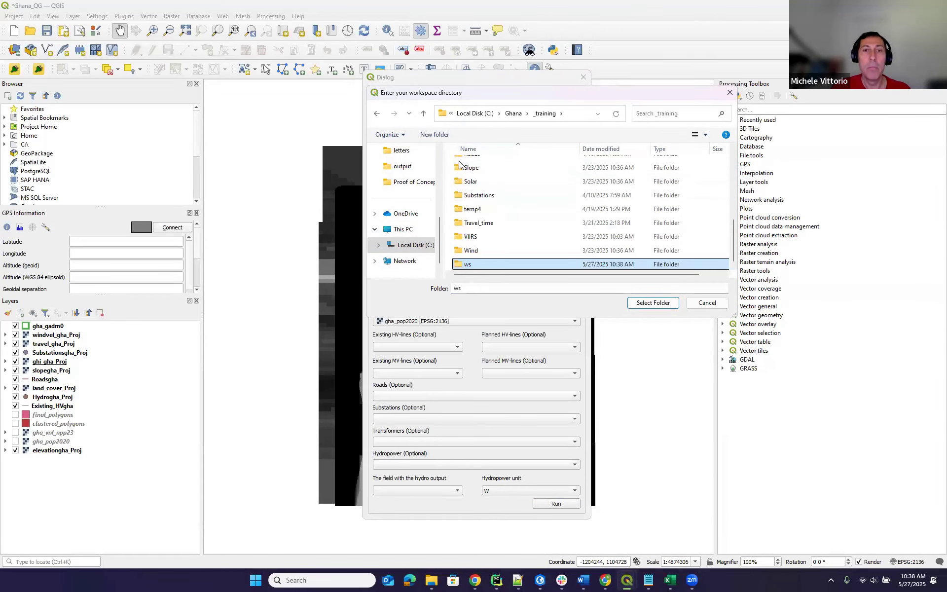
left_click(658, 302)
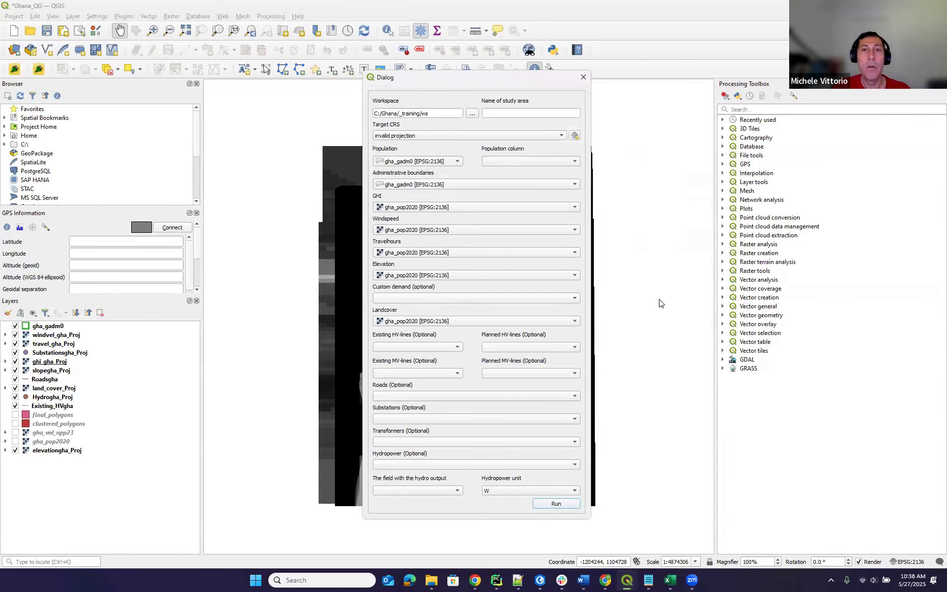
Enter GHANA as the study area and pick EPSG:2136 - Accra / Ghana National Grid as target CRS.
left_click(521, 114)
type("GHANA")
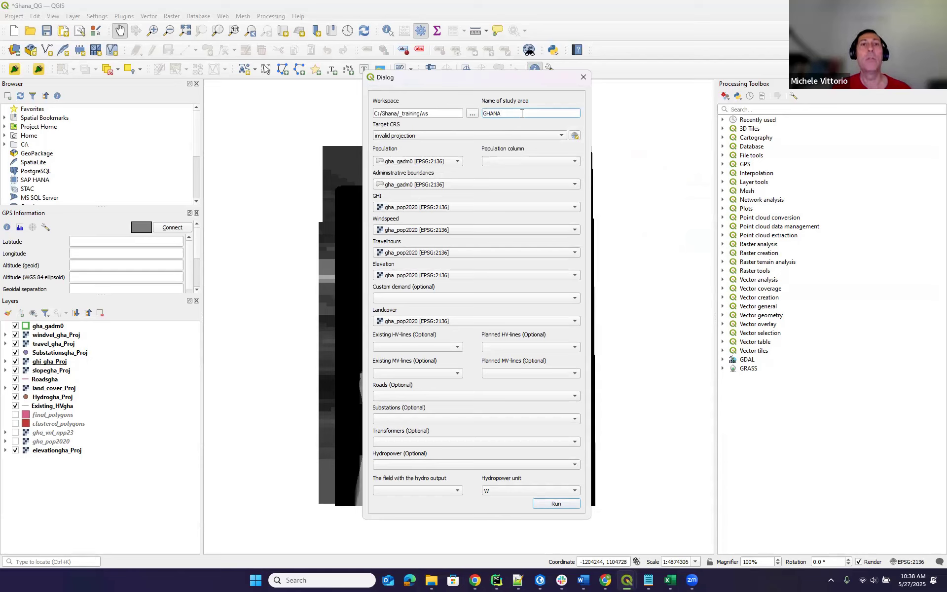
left_click(521, 135)
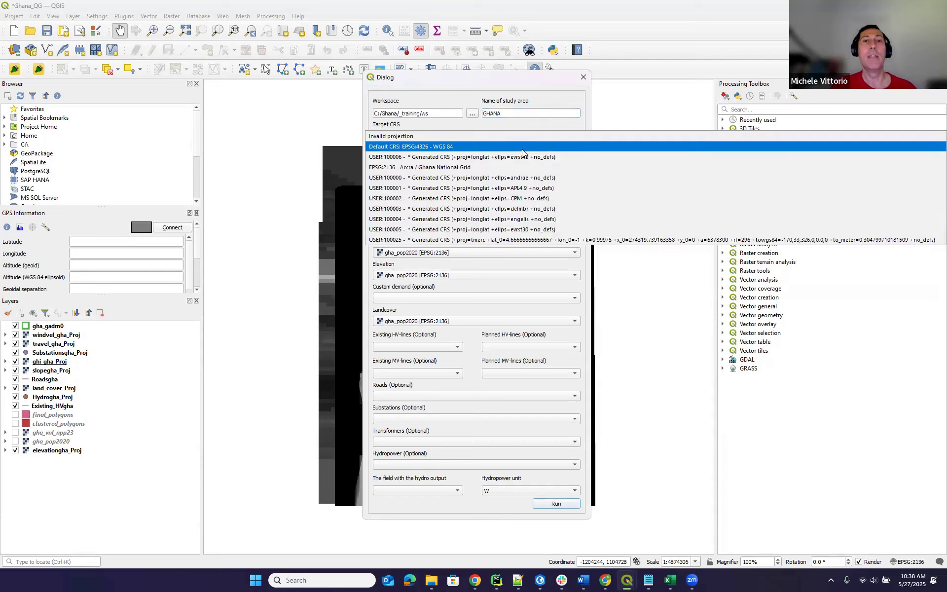
left_click(525, 167)
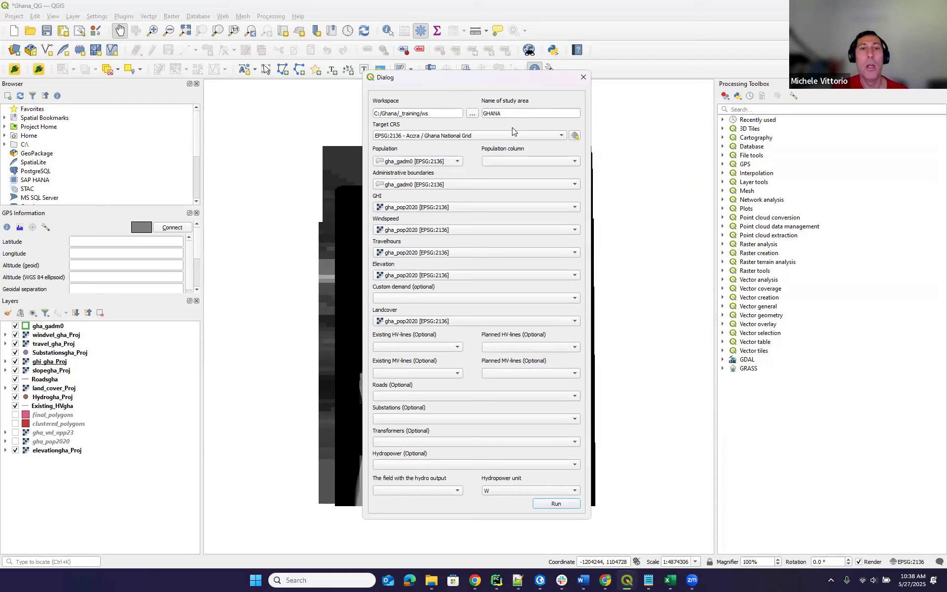
Set population to final_polygons with column ClusterPop, keeping gha_gadm0 as administrative boundaries.
left_click(457, 161)
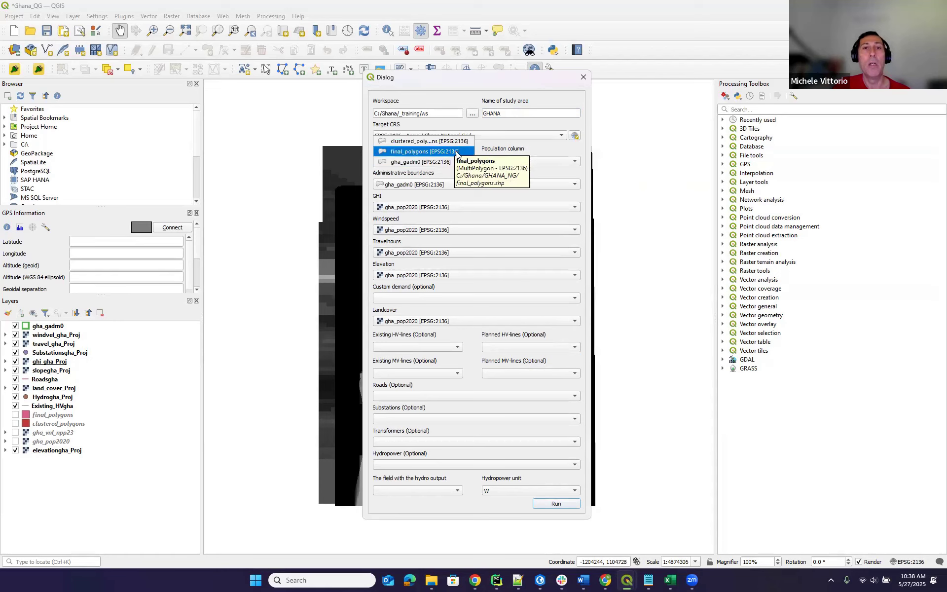
left_click(456, 152)
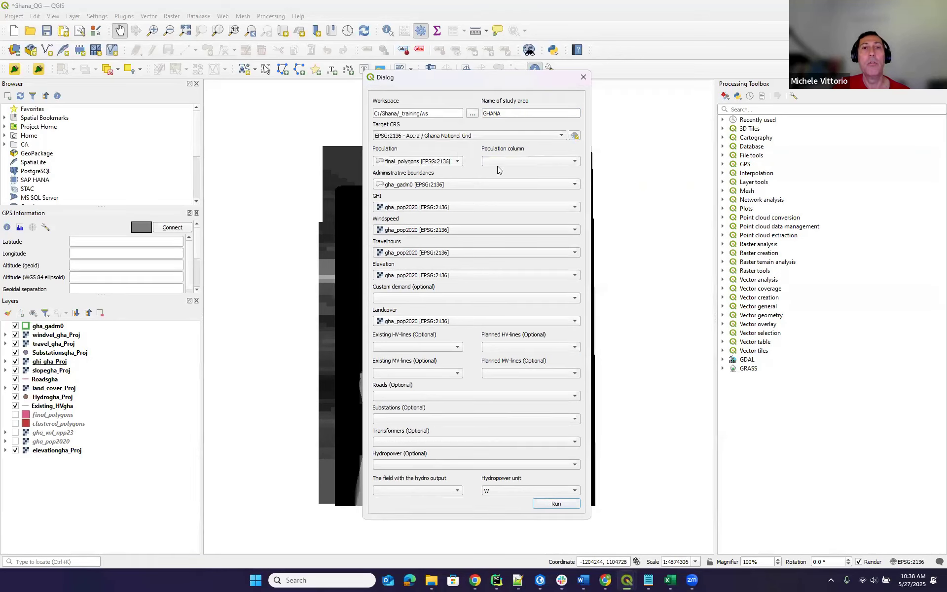
left_click(526, 161)
left_click(529, 169)
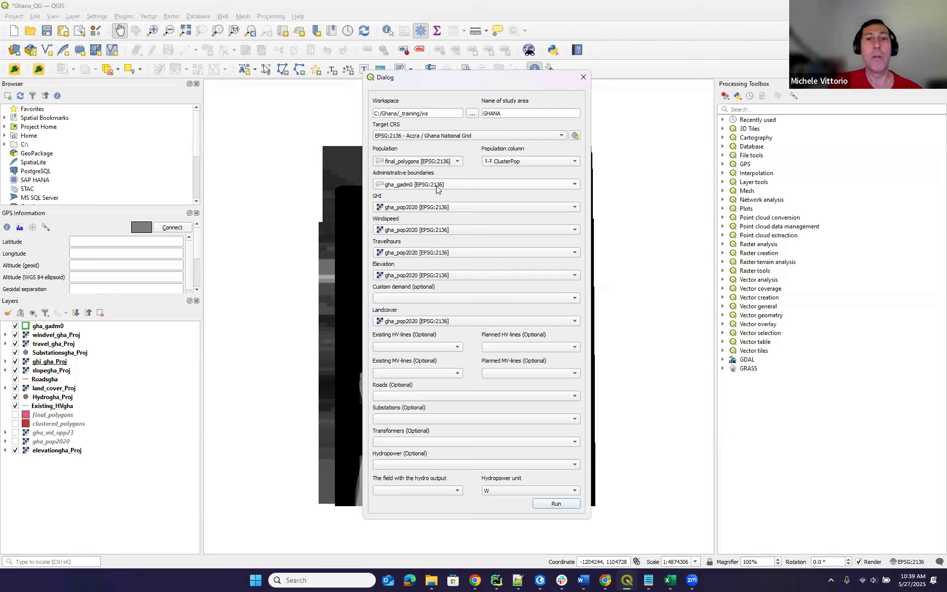
left_click(436, 185)
left_click(486, 185)
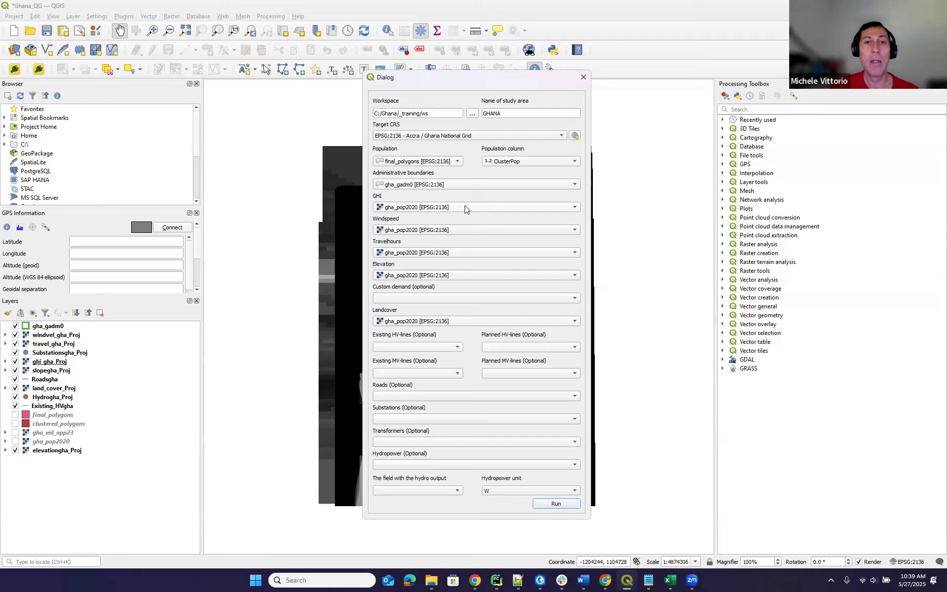
Assign ghi_gha_Proj, windvel_gha_Proj, travel_gha_Proj and elevationgha_Proj to GHI, wind, travel hours and elevation.
left_click(465, 207)
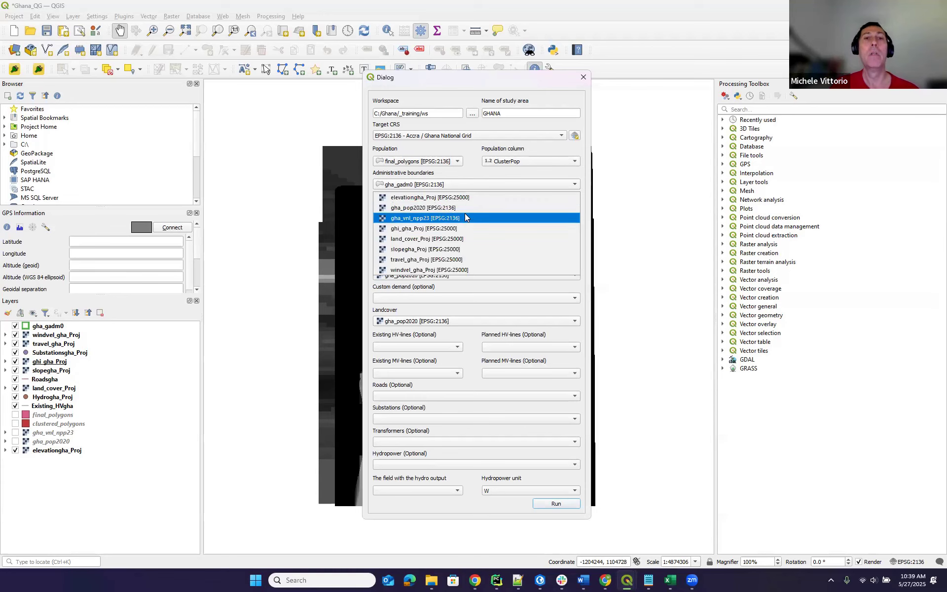
left_click(468, 229)
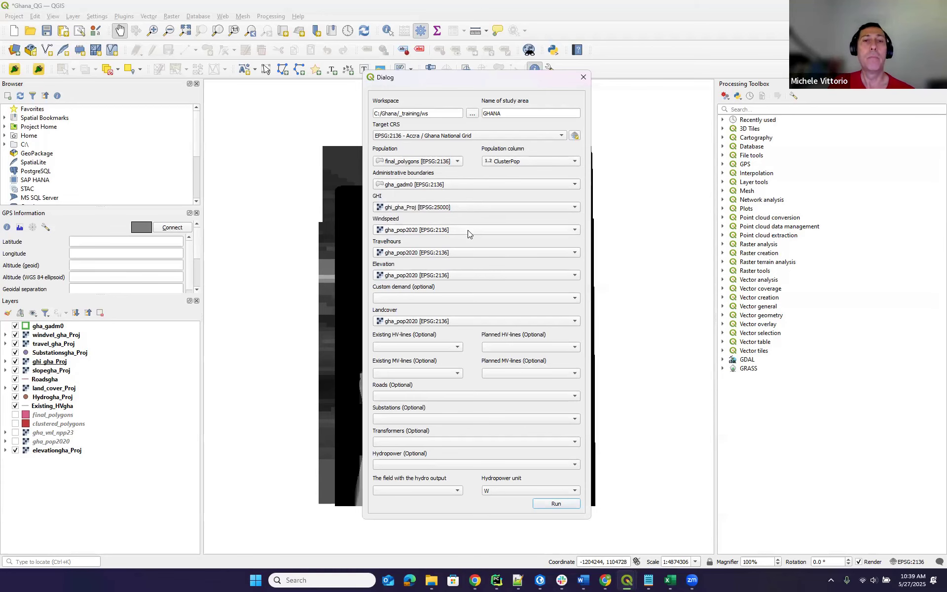
left_click(468, 231)
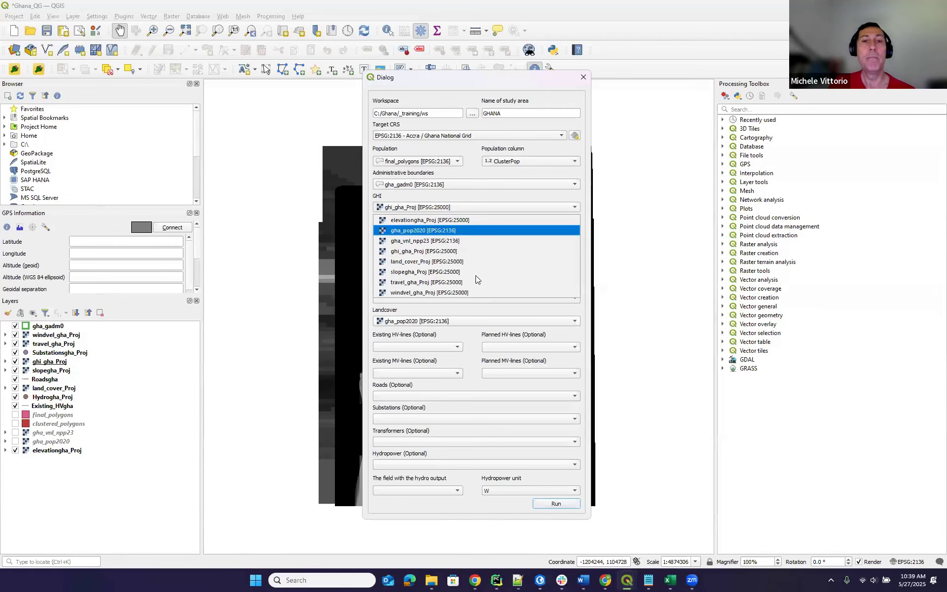
left_click(481, 291)
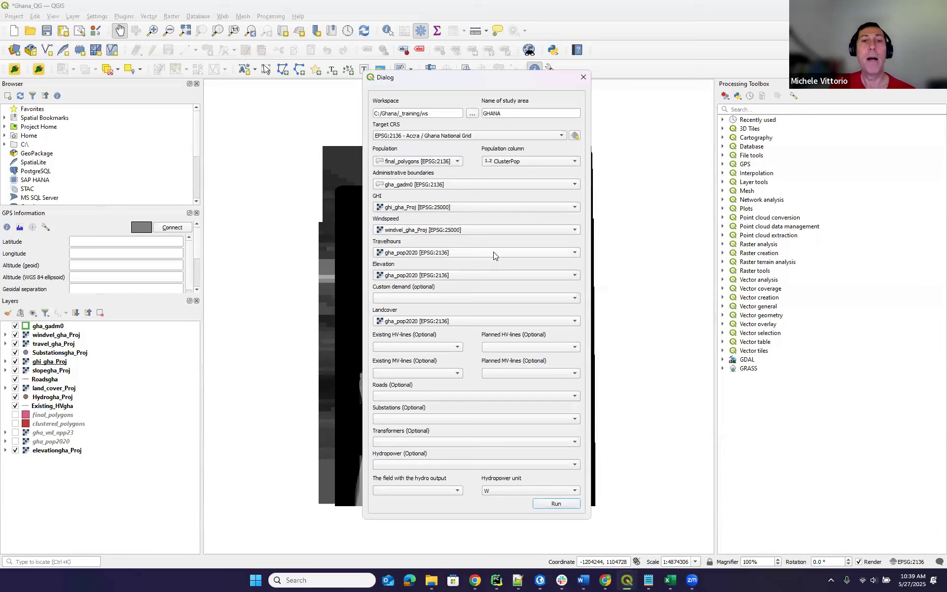
left_click(494, 253)
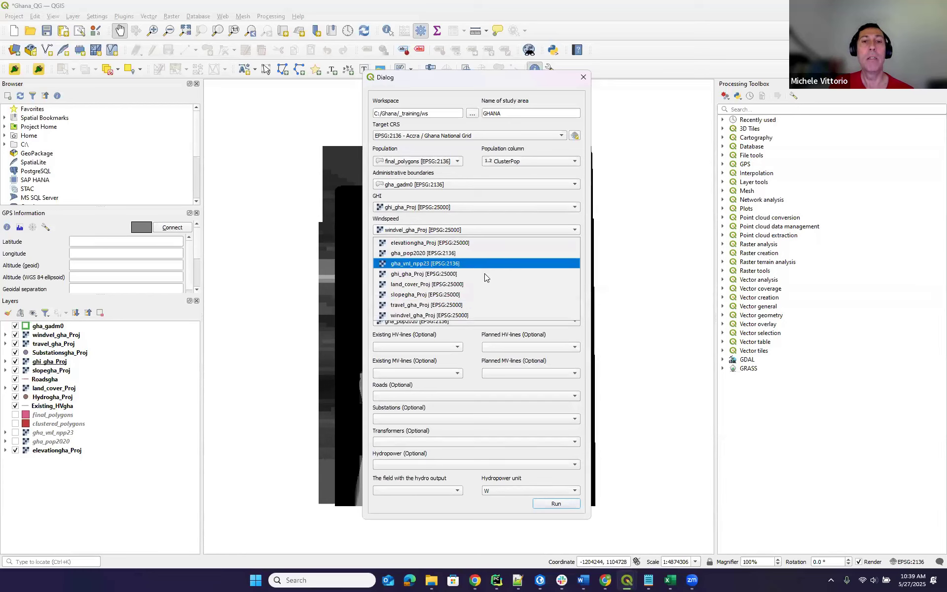
left_click(482, 303)
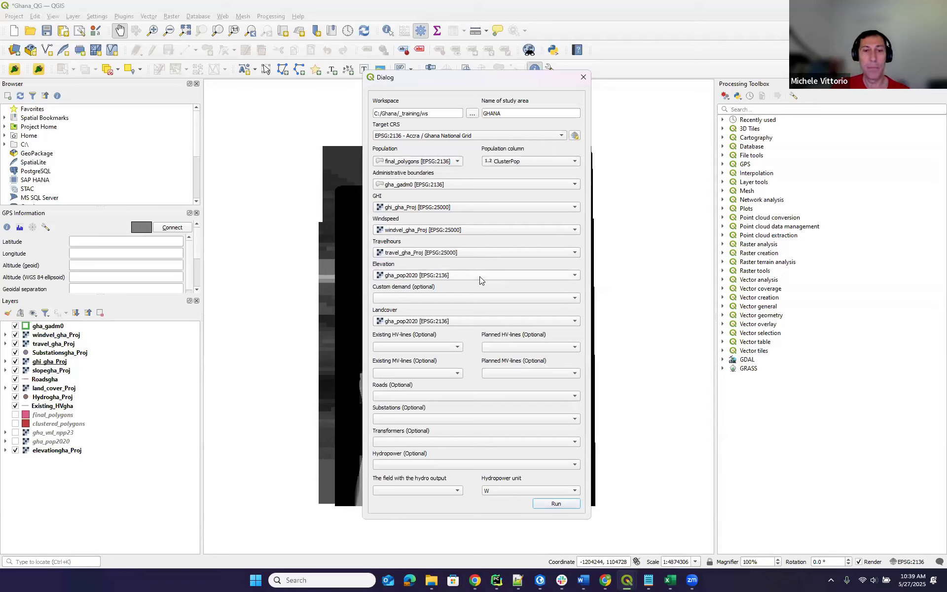
left_click(480, 276)
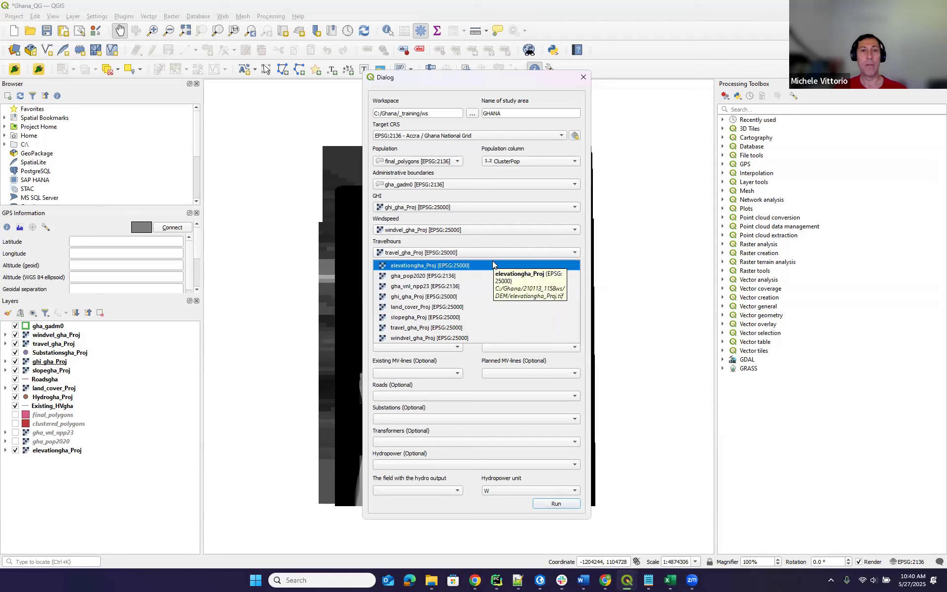
left_click(491, 265)
Leave custom demand empty and choose land_cover_Proj as the land cover layer.
left_click(471, 298)
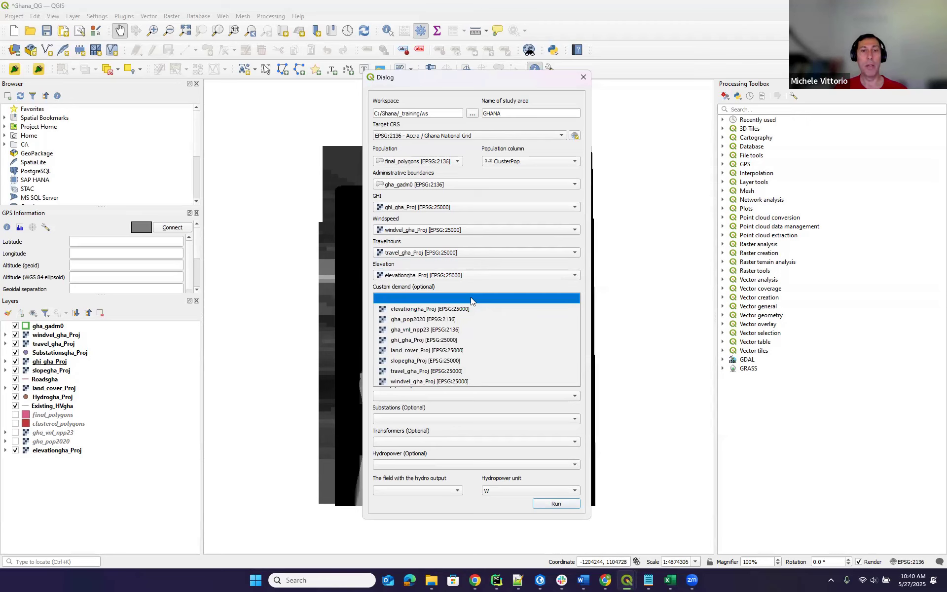
left_click(471, 297)
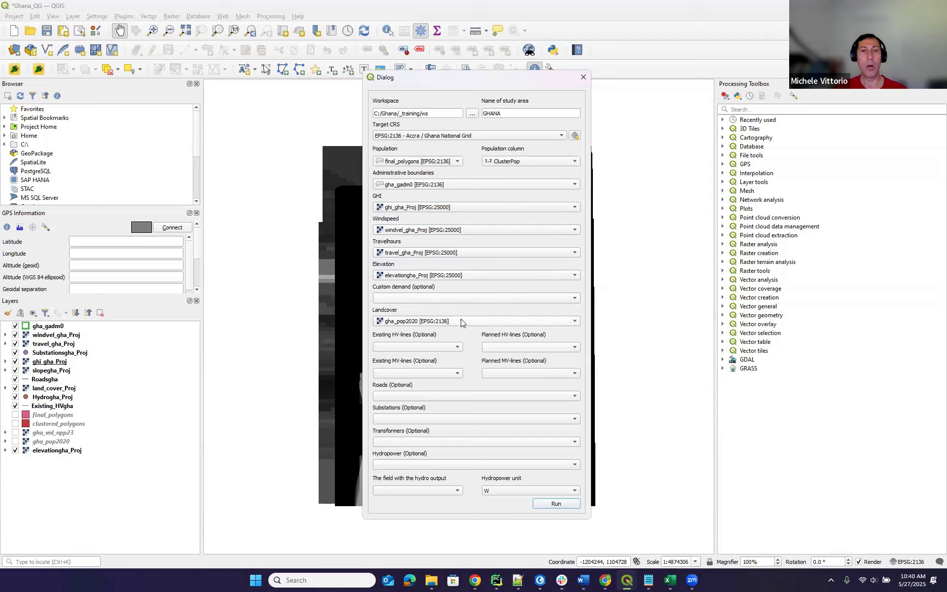
left_click(461, 319)
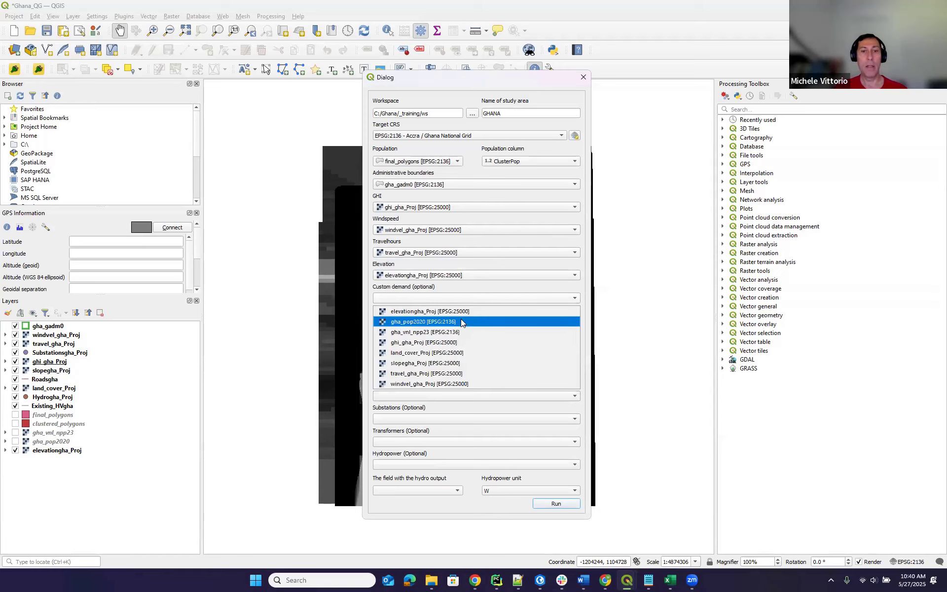
left_click(472, 353)
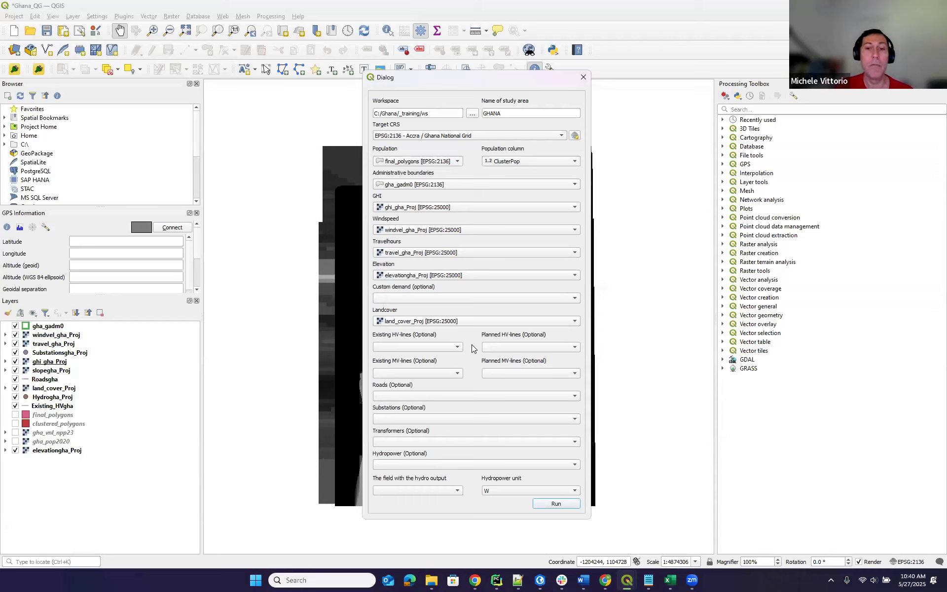
Bring the OnSSET docs back full-screen and scroll to the MODIS land cover table, values 1–17.
mouse_move(475, 580)
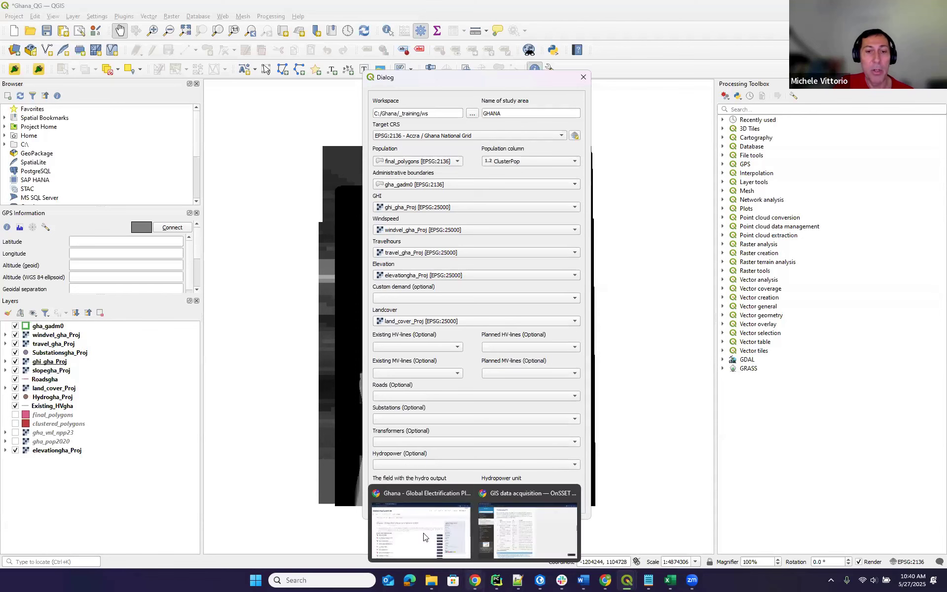
left_click(530, 537)
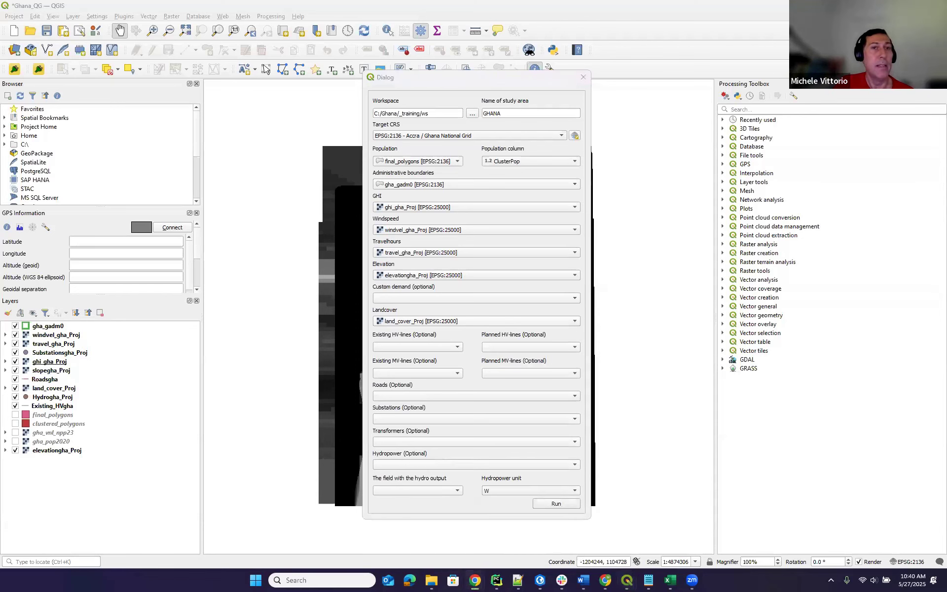
left_click(698, 108)
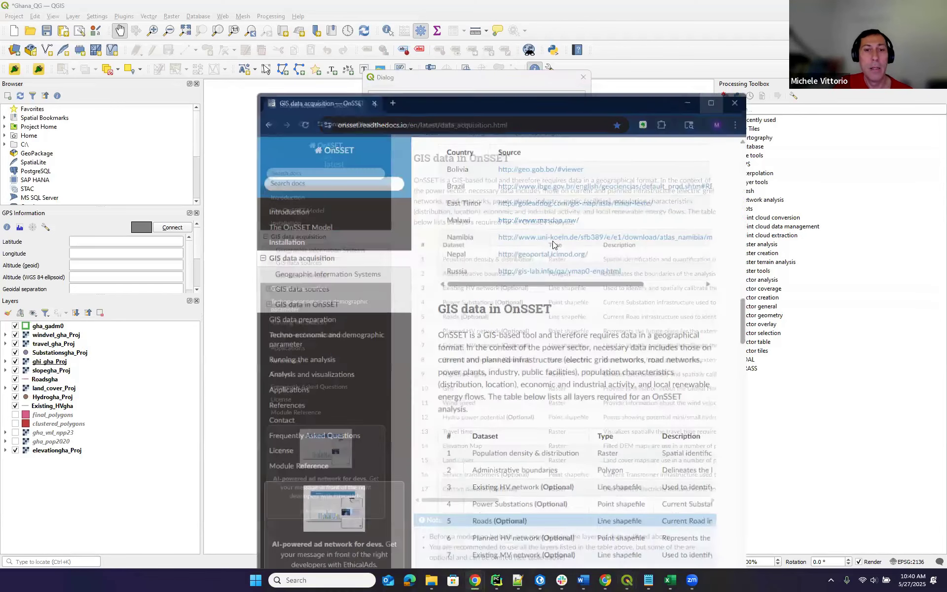
scroll(443, 266, "down", 7)
scroll(443, 266, "down", 10)
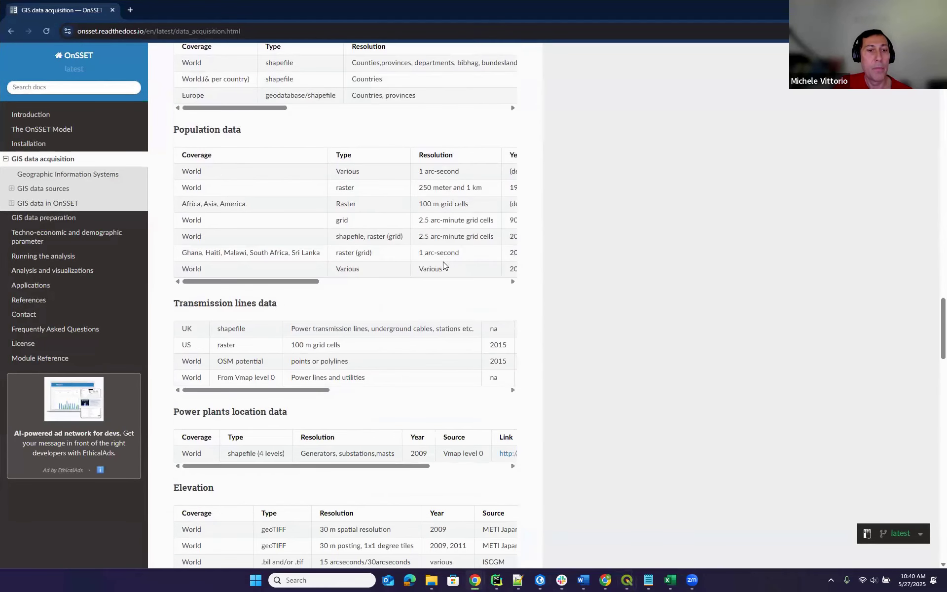
scroll(421, 236, "down", 10)
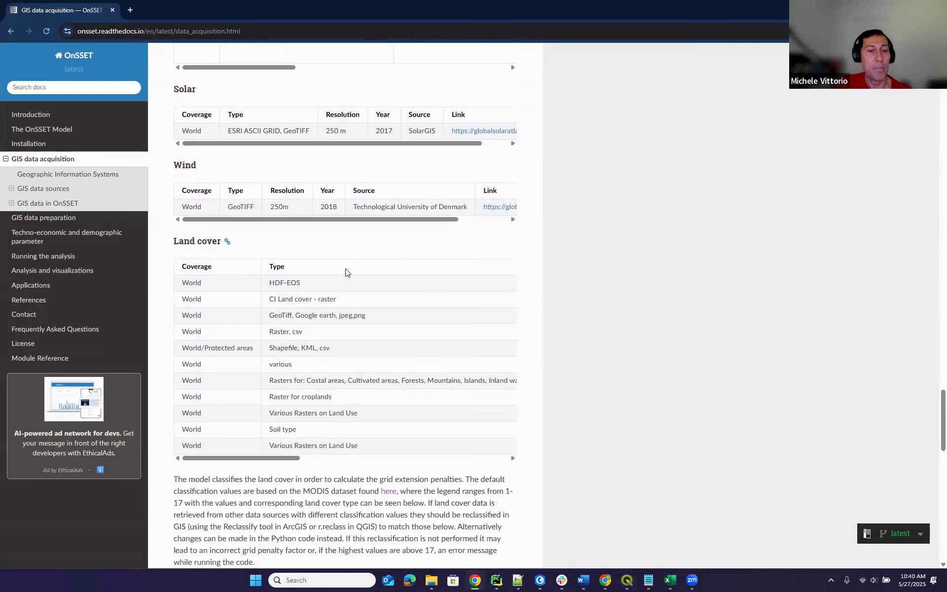
scroll(372, 258, "down", 6)
scroll(305, 276, "down", 3)
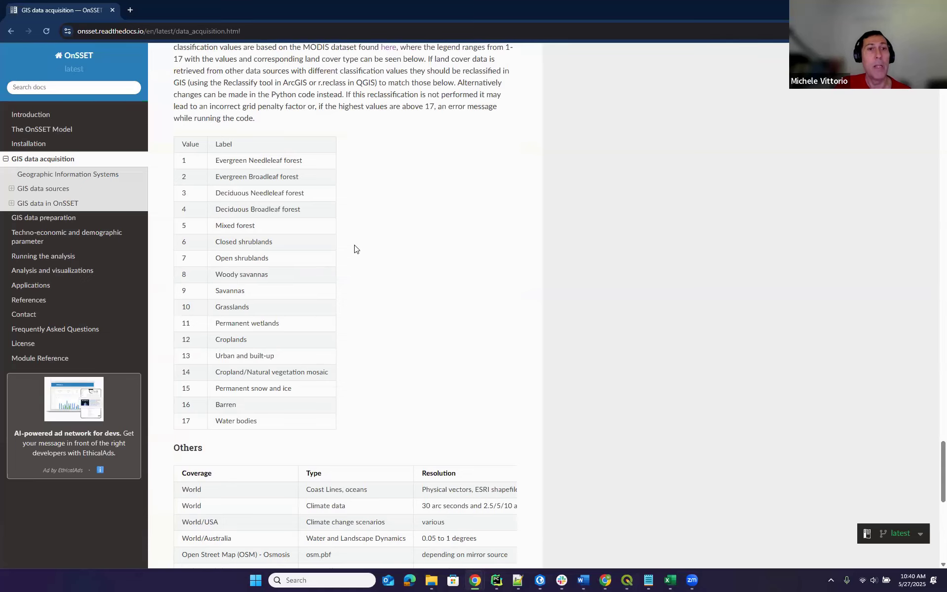
scroll(354, 248, "up", 6)
scroll(213, 233, "down", 4)
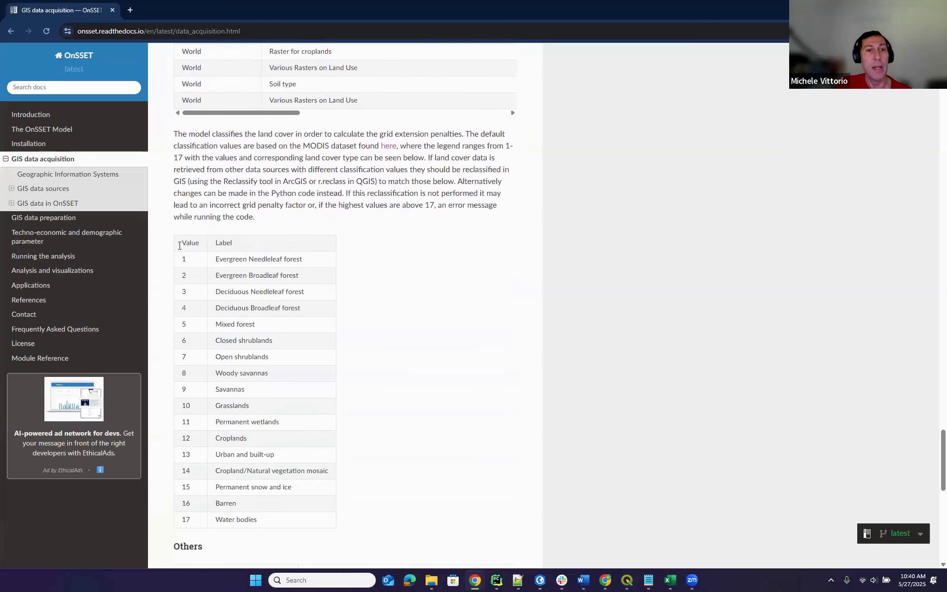
scroll(179, 246, "down", 1)
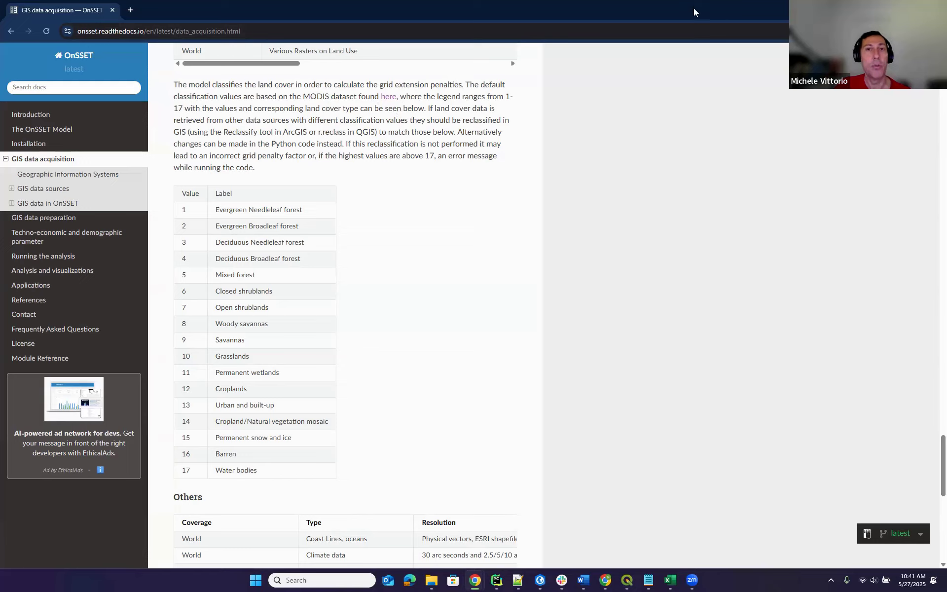
Back in QGIS, assign Existing_HVgha to HV and MV lines, Roadsgha to roads, Substationsgha_Proj to substations.
left_click(889, 8)
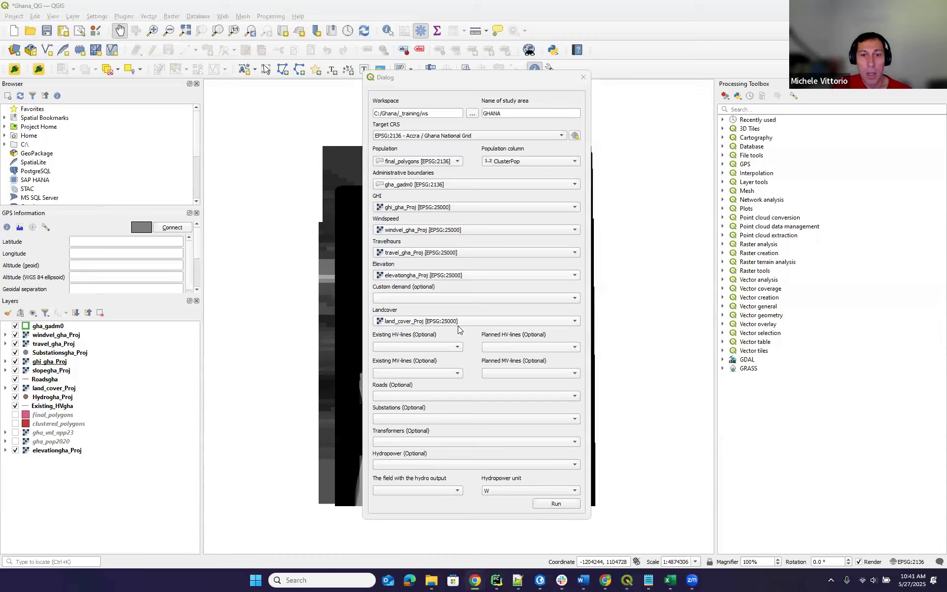
left_click(451, 347)
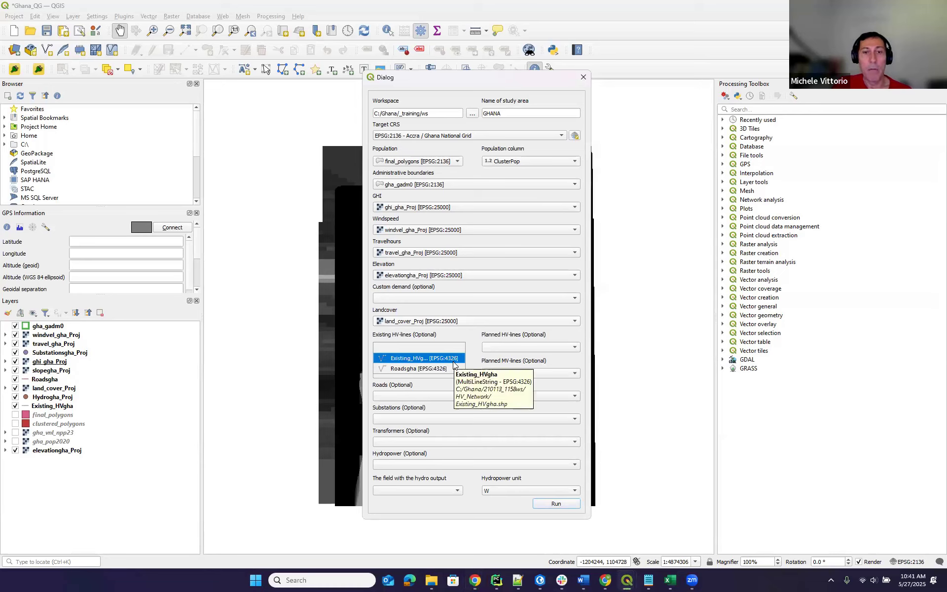
left_click(453, 363)
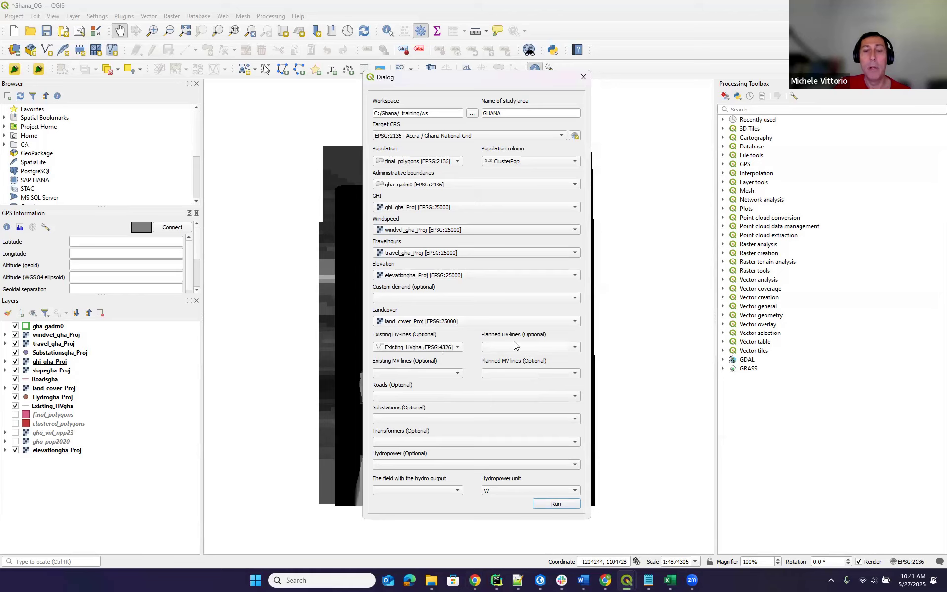
left_click(457, 374)
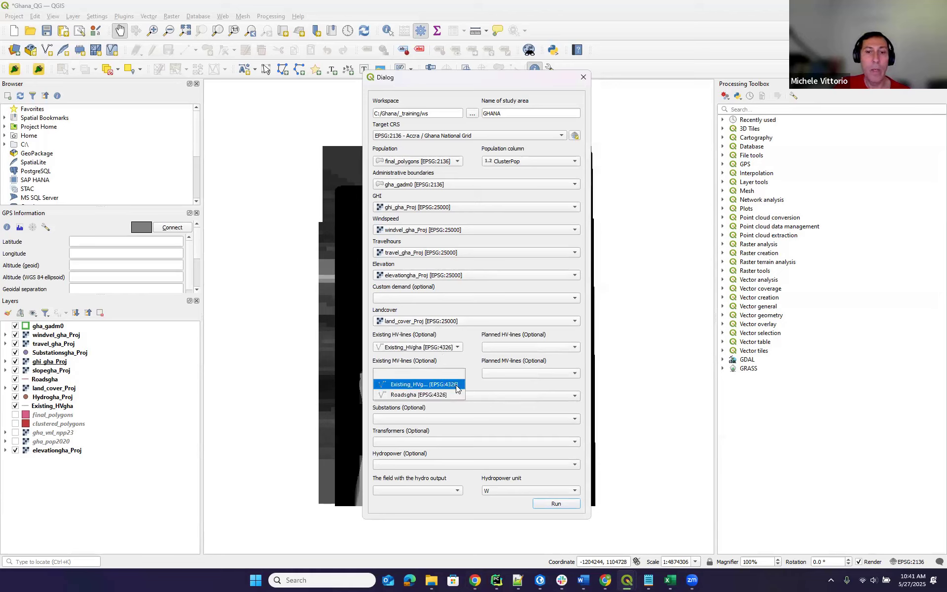
left_click(456, 384)
left_click(466, 396)
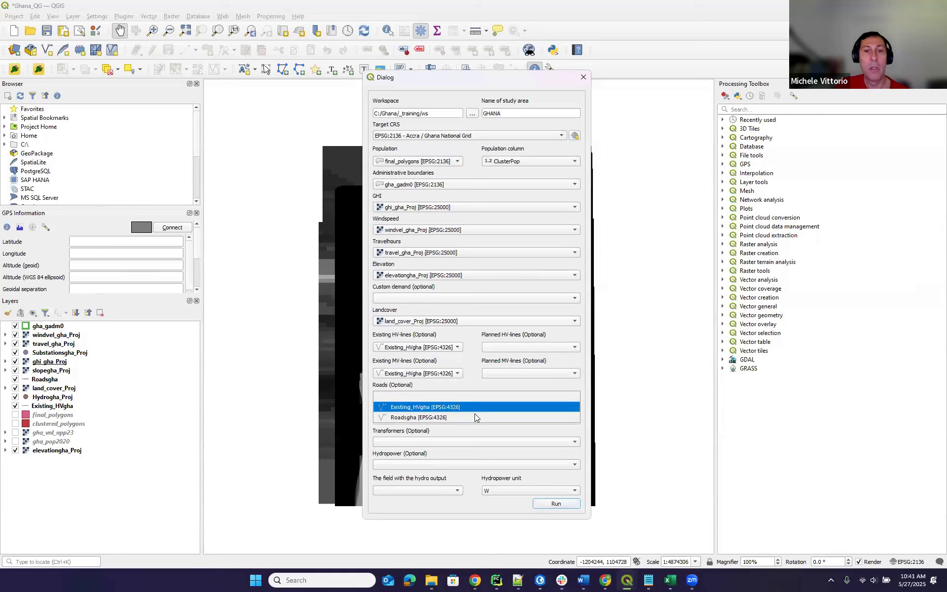
left_click(475, 415)
left_click(478, 419)
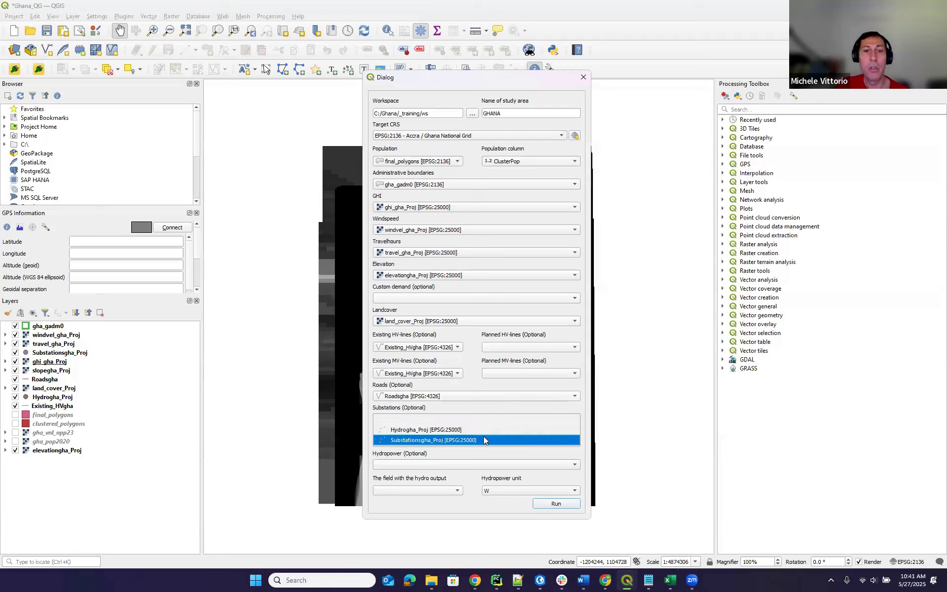
left_click(484, 439)
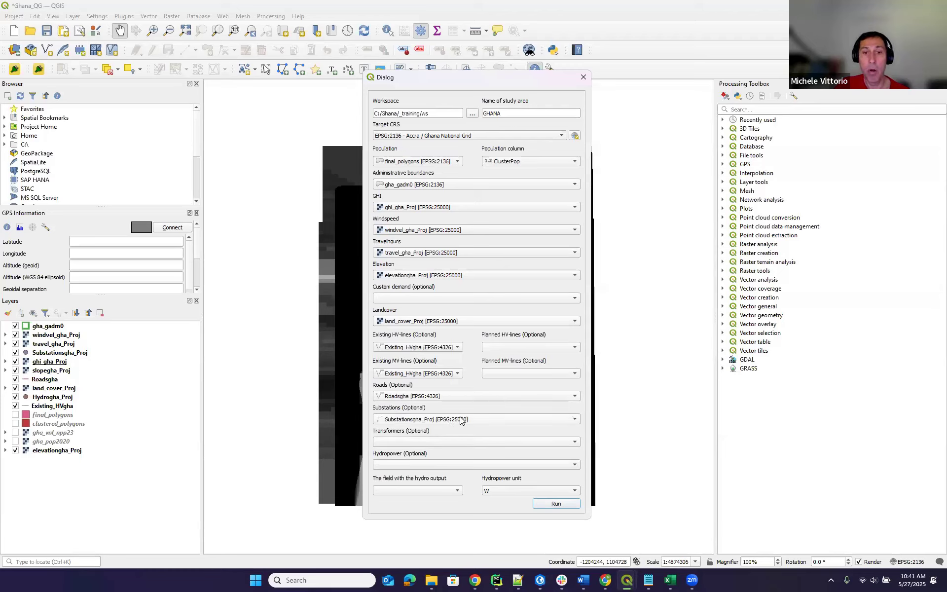
Leave the Transformers input empty and choose Hydrogha_Proj as the hydropower layer.
left_click(452, 441)
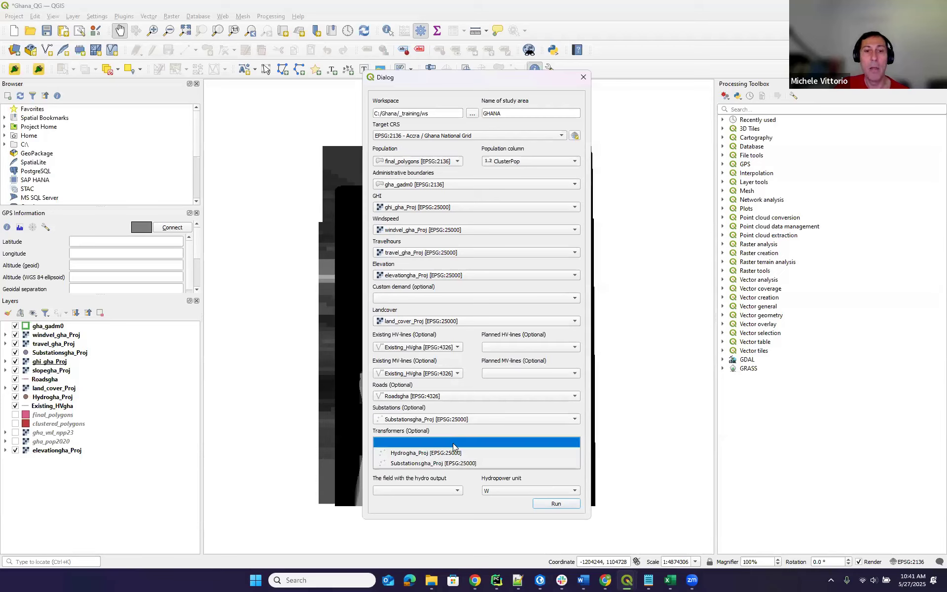
left_click(453, 443)
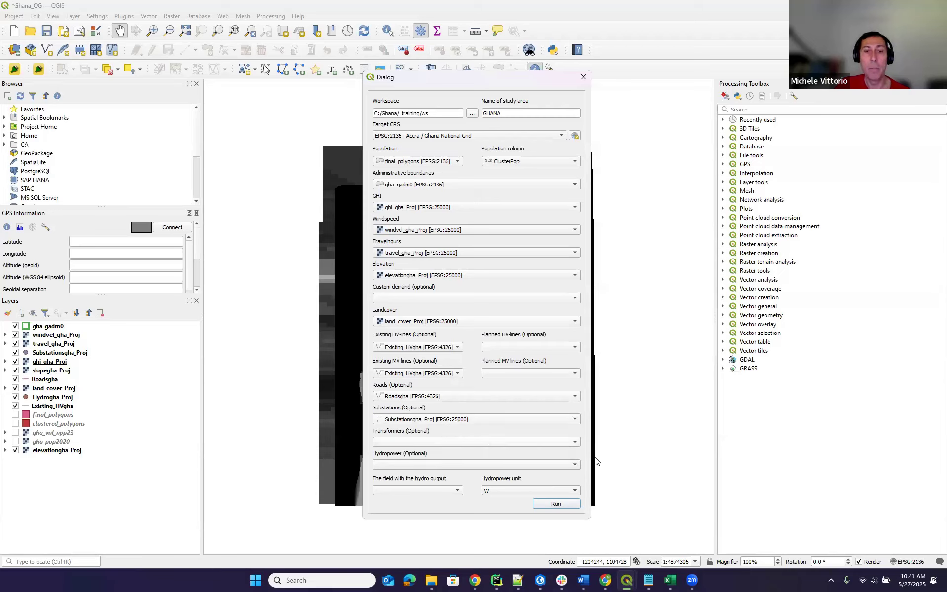
left_click(487, 463)
left_click(487, 476)
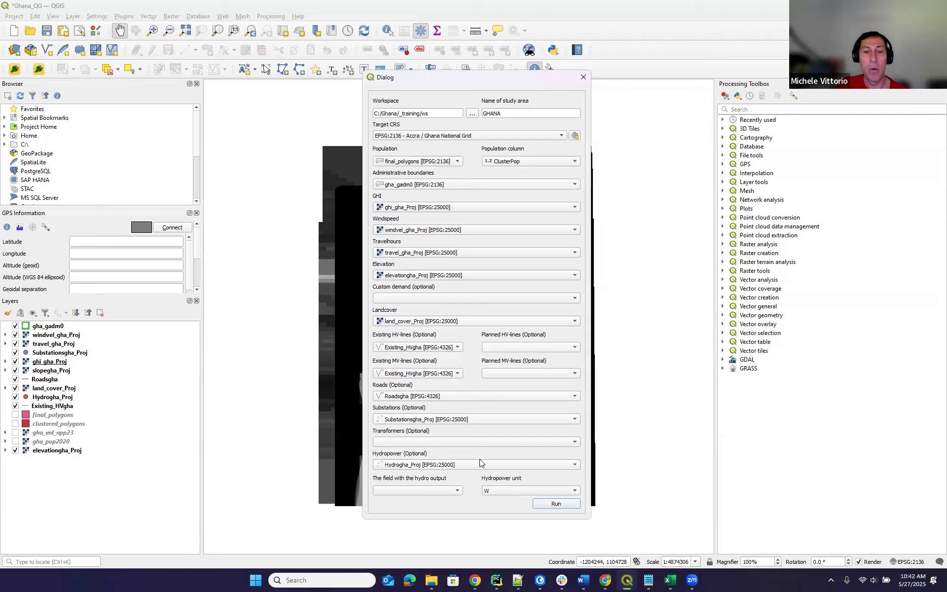
Set the hydro output field to PowerMW and the hydropower unit to MW.
left_click(455, 491)
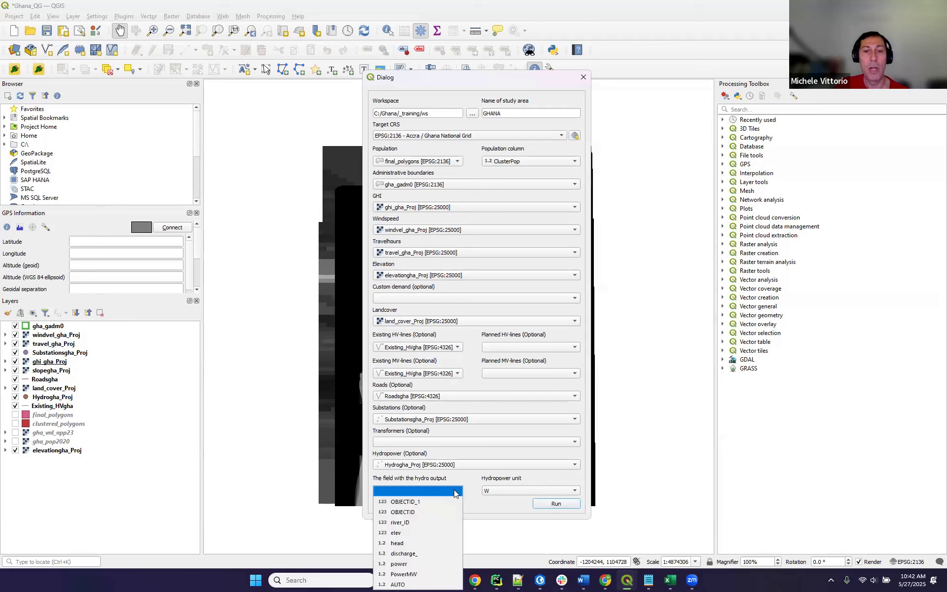
left_click(423, 574)
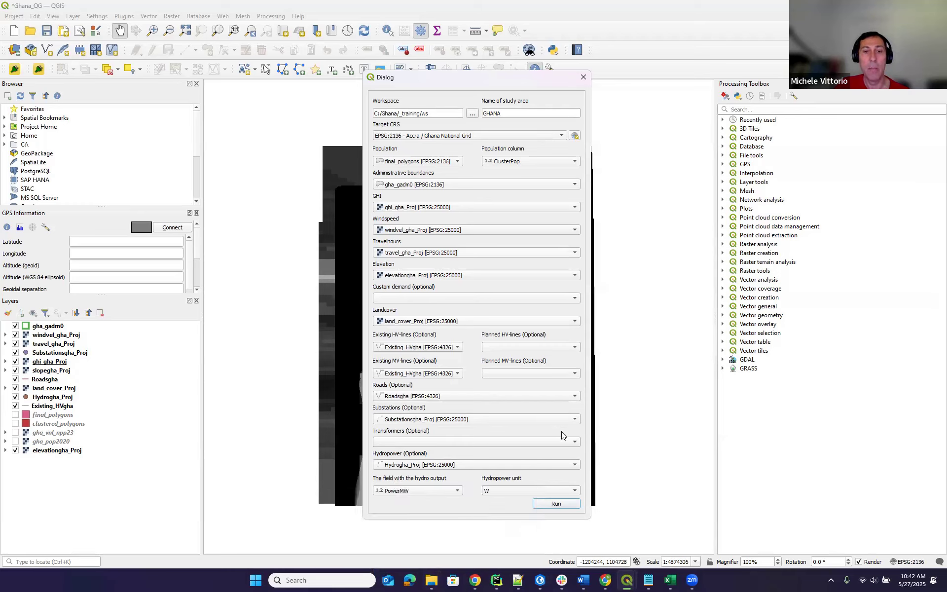
left_click(553, 490)
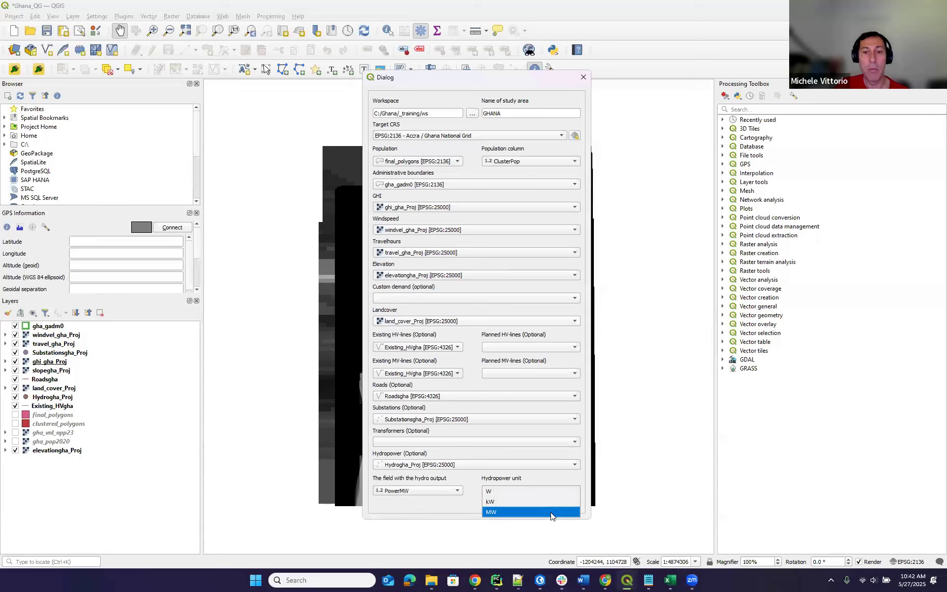
left_click(549, 507)
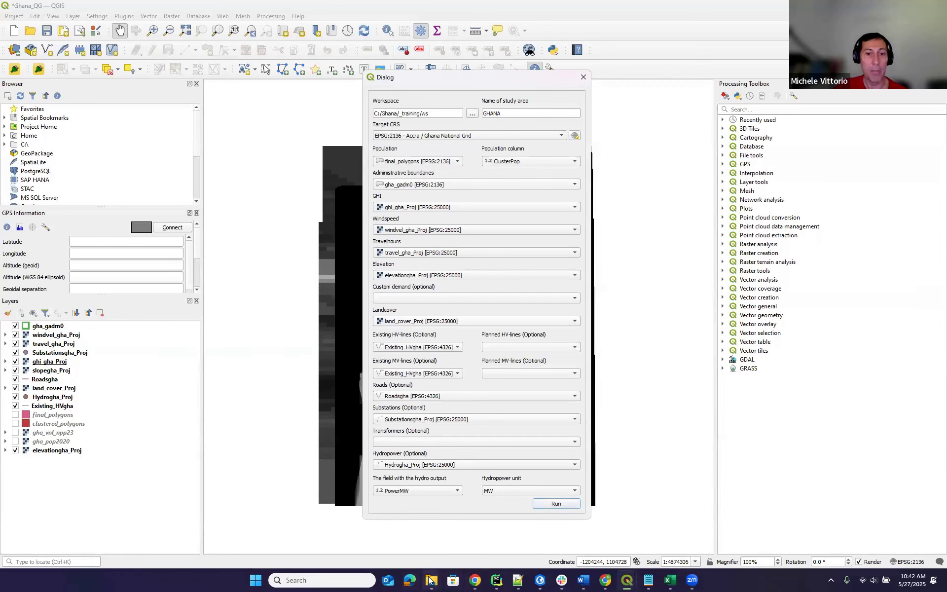
mouse_move(429, 582)
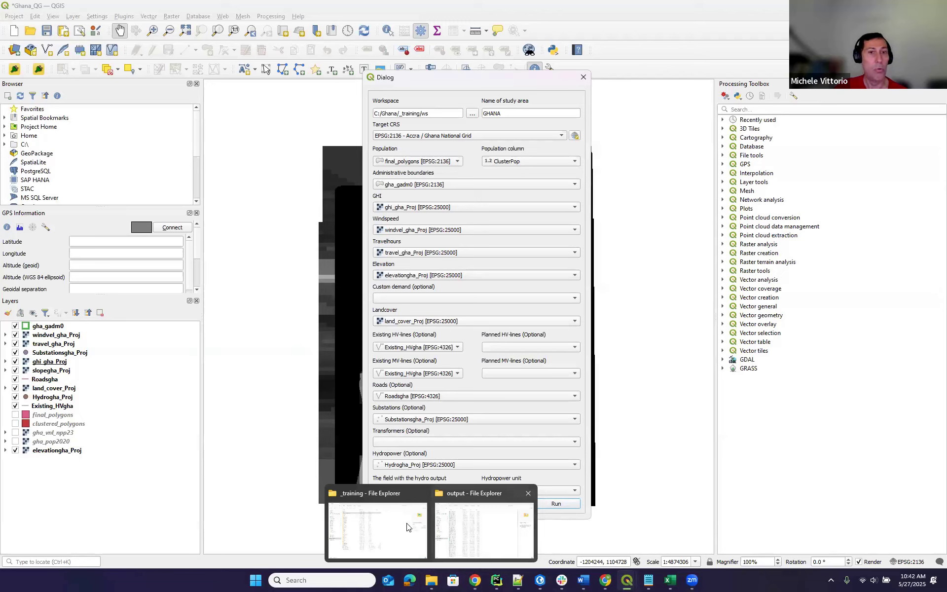
left_click(472, 522)
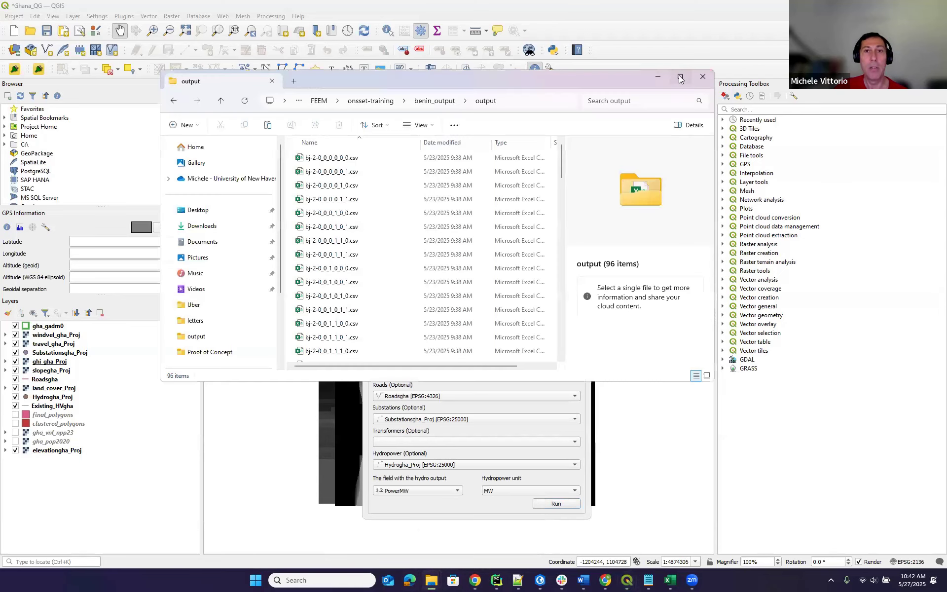
left_click(679, 76)
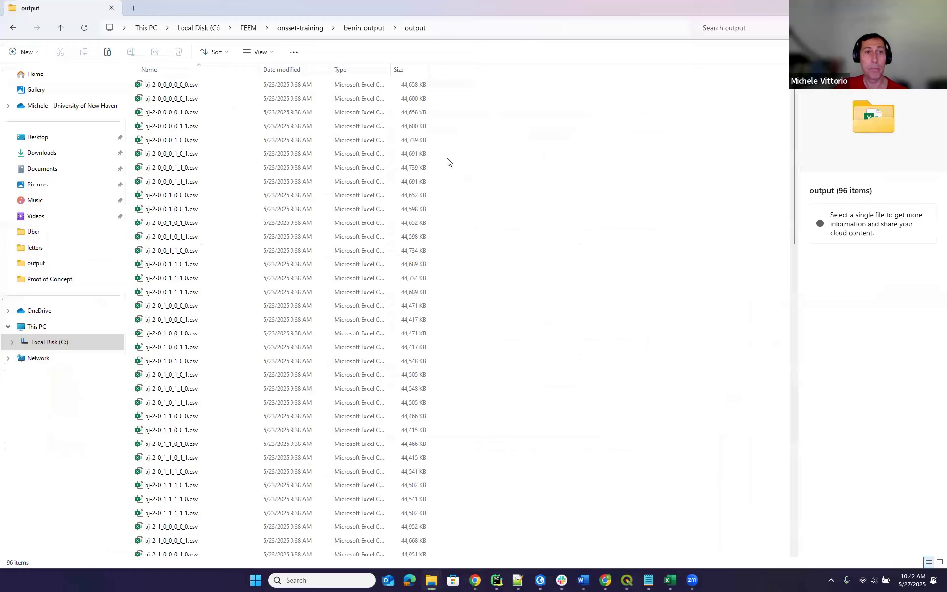
scroll(506, 207, "down", 10)
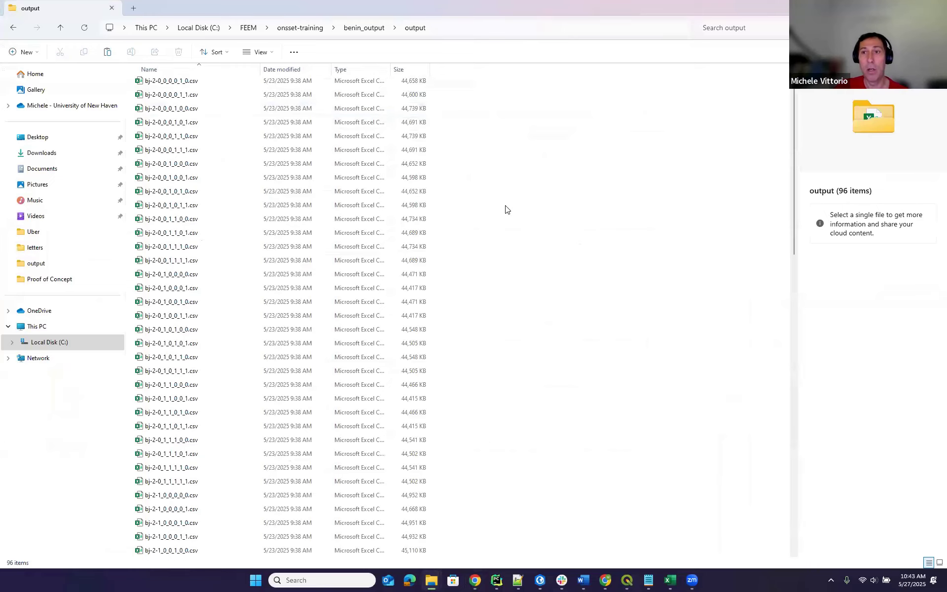
scroll(508, 208, "up", 5)
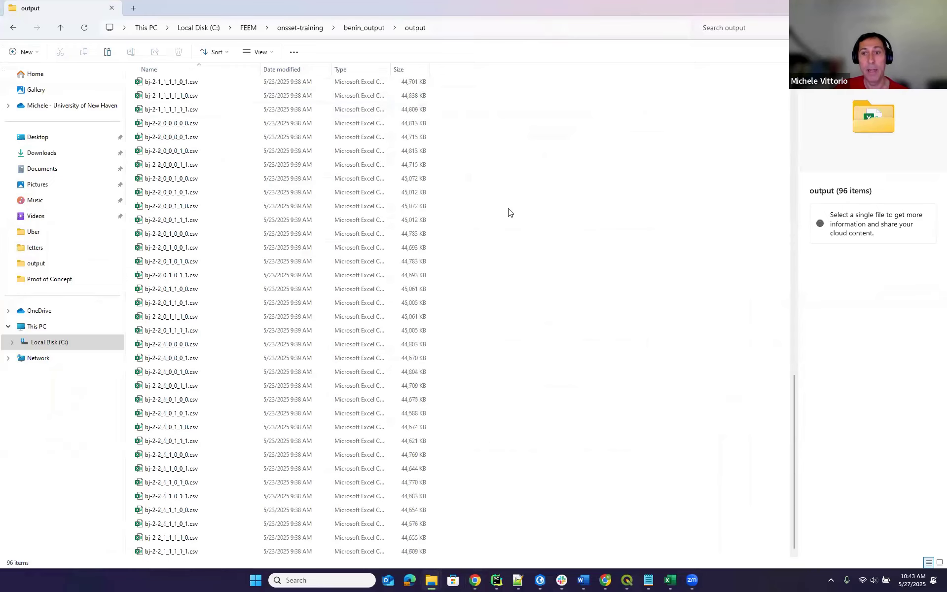
scroll(510, 212, "up", 5)
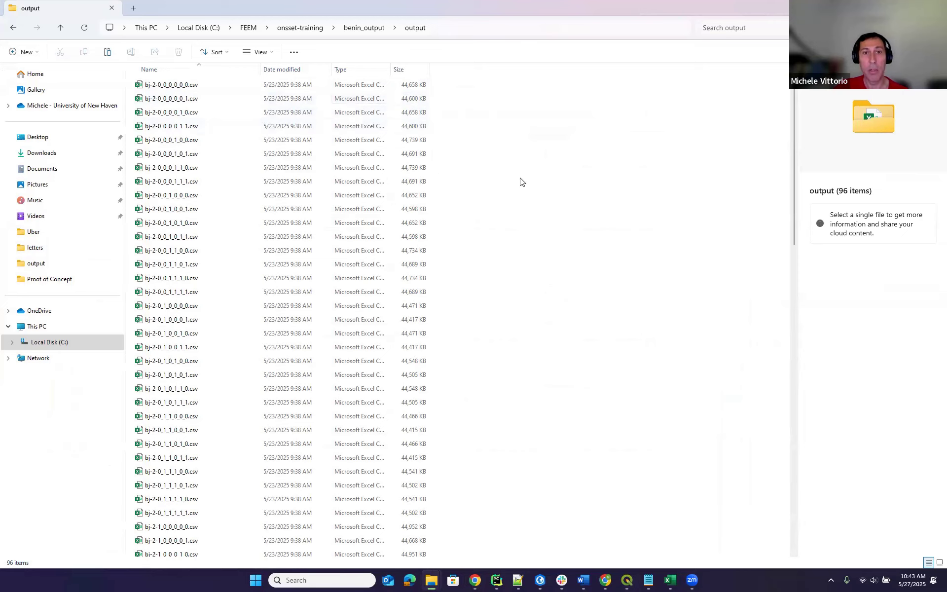
scroll(726, 285, "down", 20)
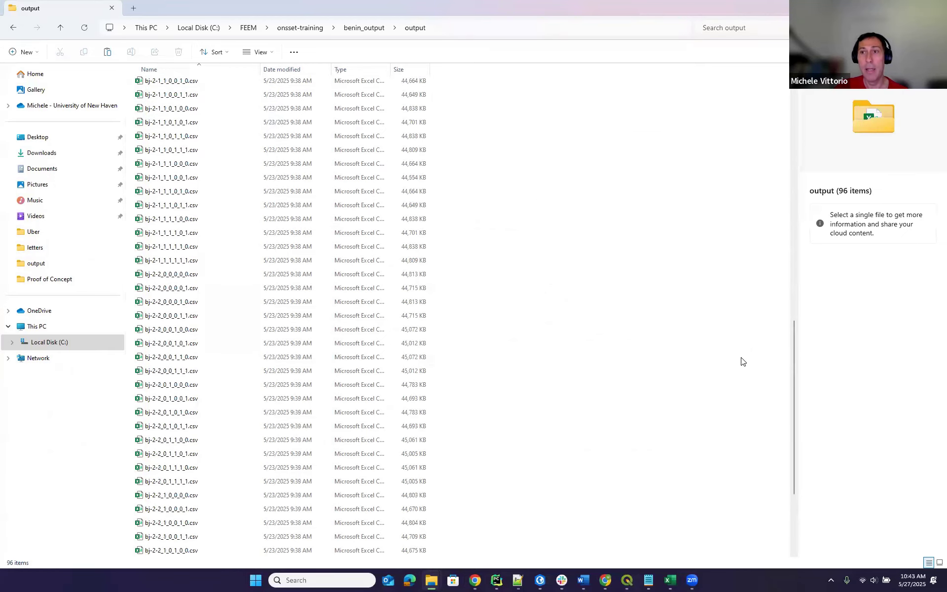
scroll(741, 360, "up", 20)
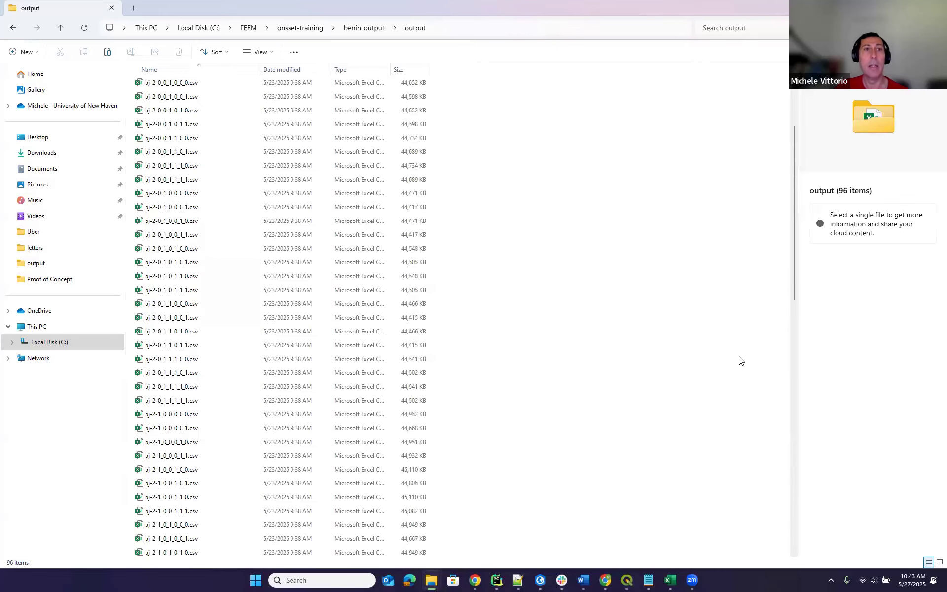
left_click(373, 31)
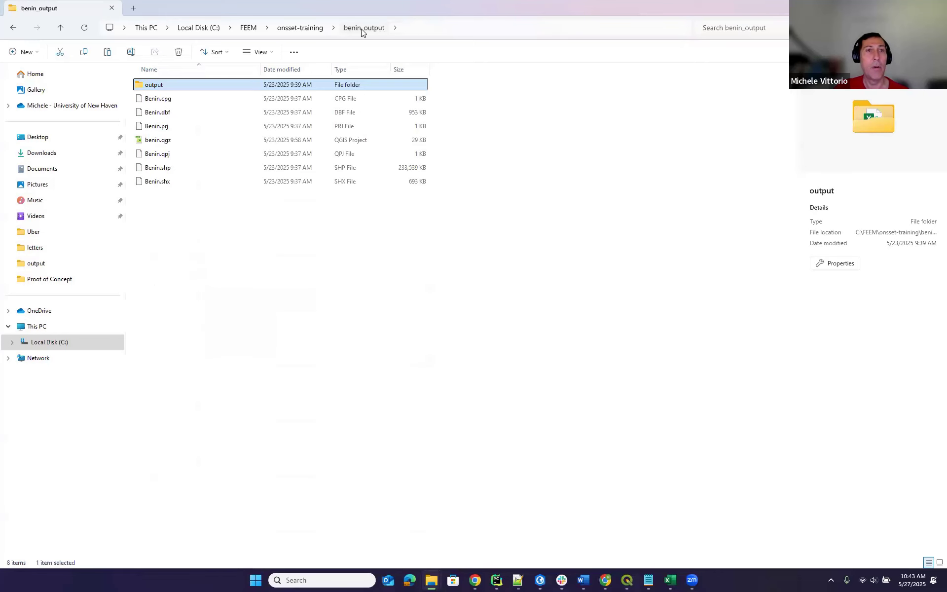
left_click(316, 28)
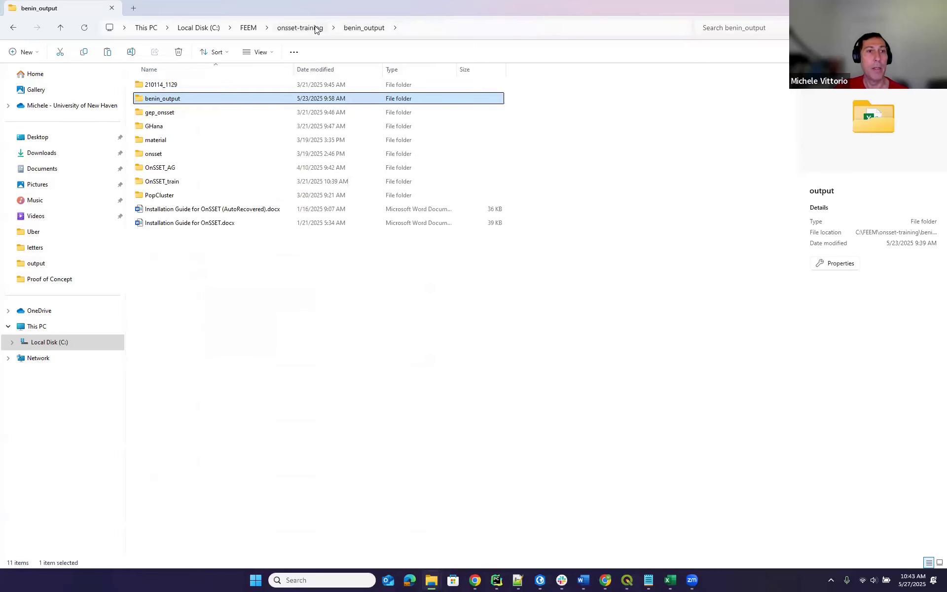
left_click(158, 128)
double_click(158, 128)
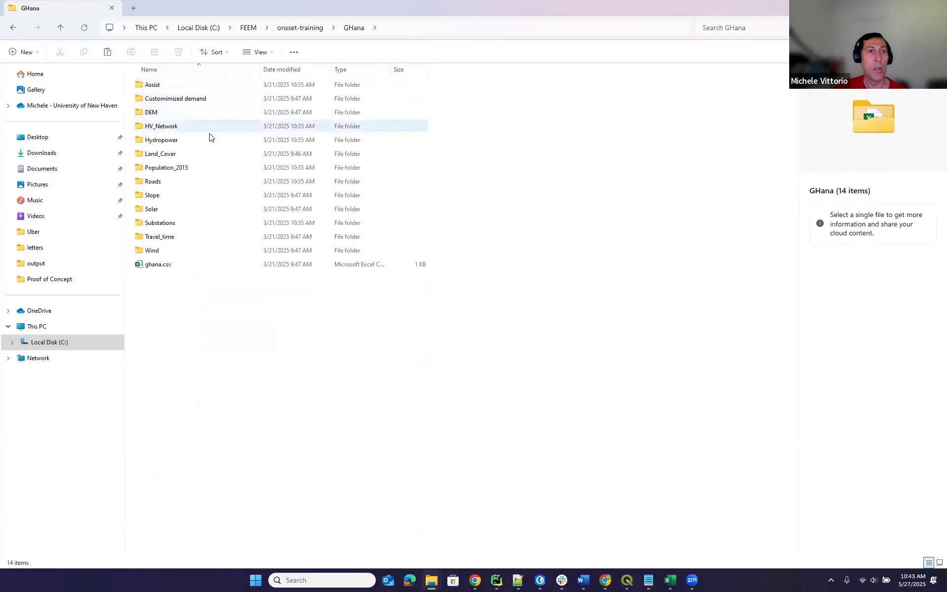
left_click(14, 28)
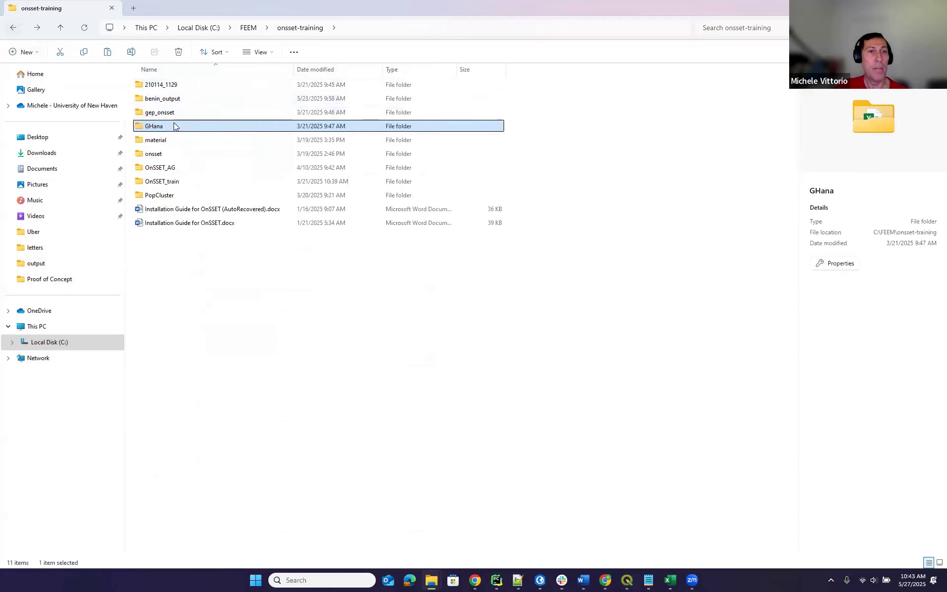
right_click(170, 100)
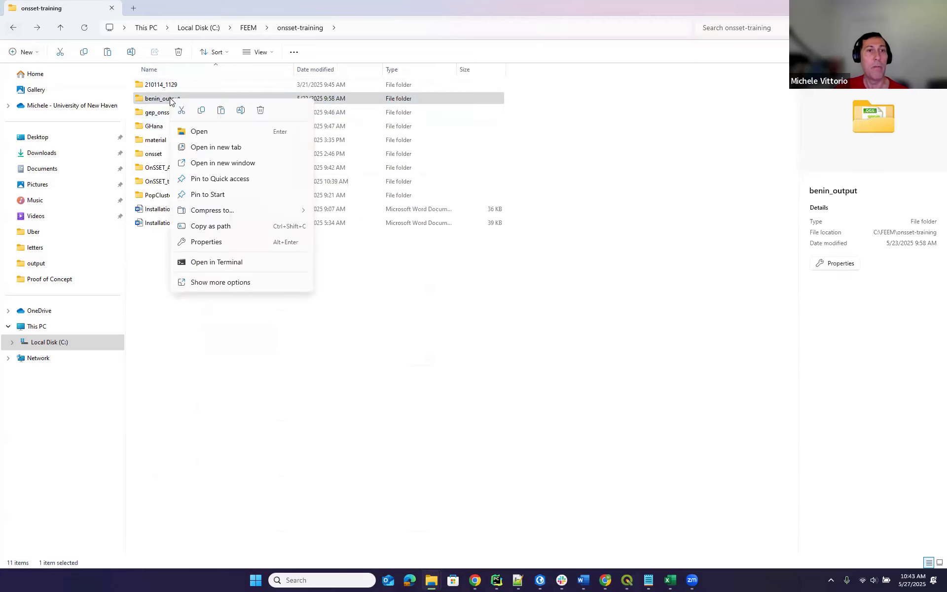
left_click(256, 242)
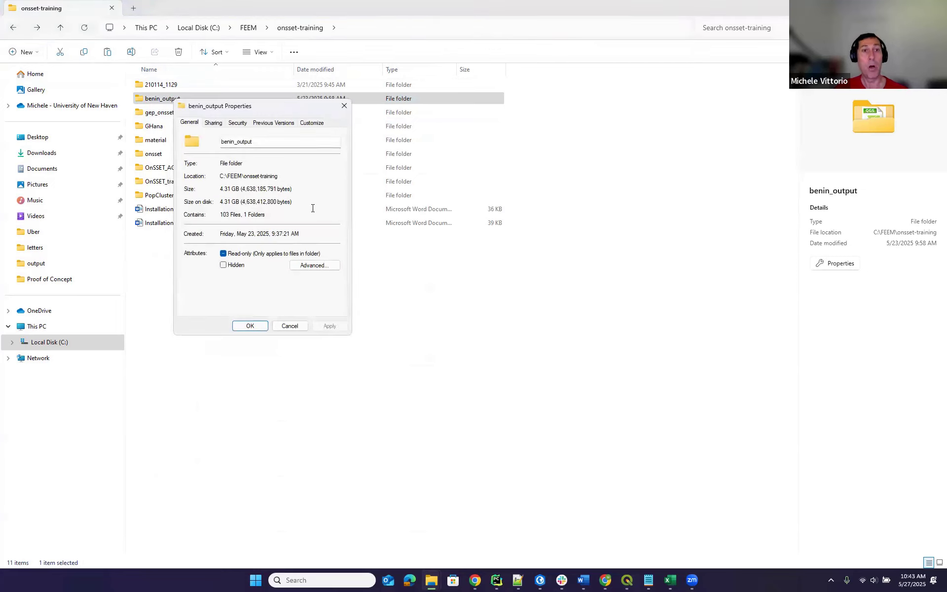
left_click(288, 327)
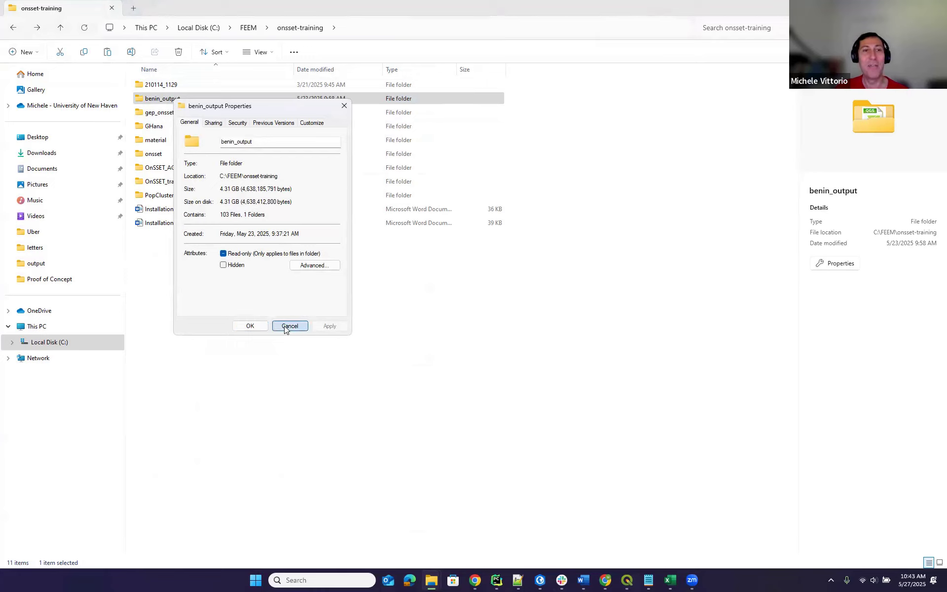
double_click(162, 98)
double_click(169, 85)
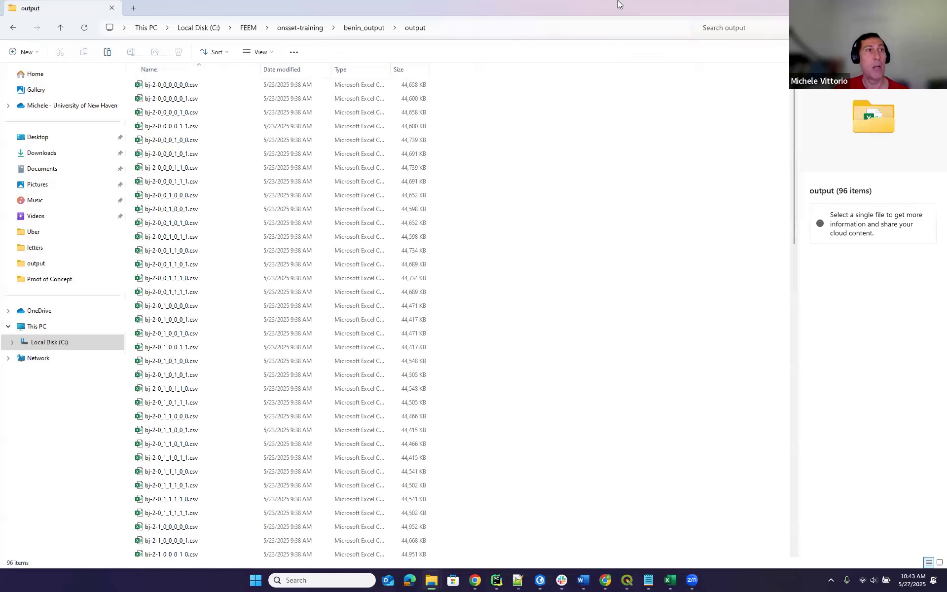
Minimize File Explorer to get back to QGIS and close the filled-in OnSSET dialog.
left_click(890, 6)
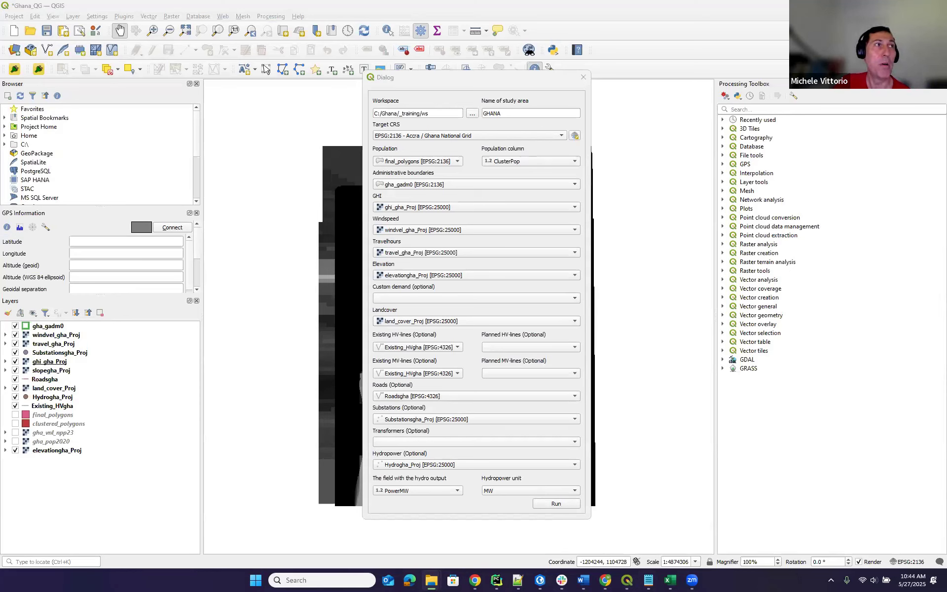
left_click(584, 78)
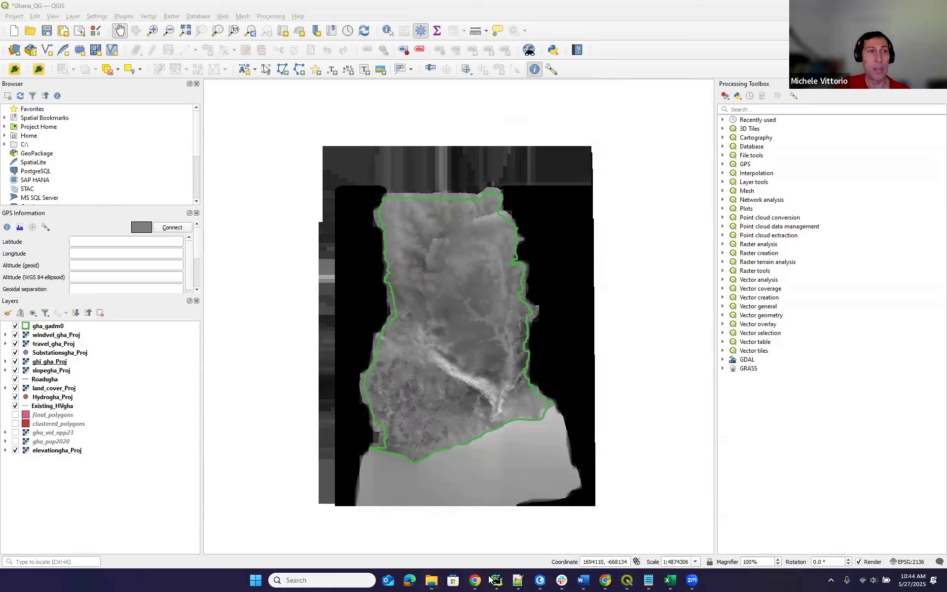
mouse_move(497, 580)
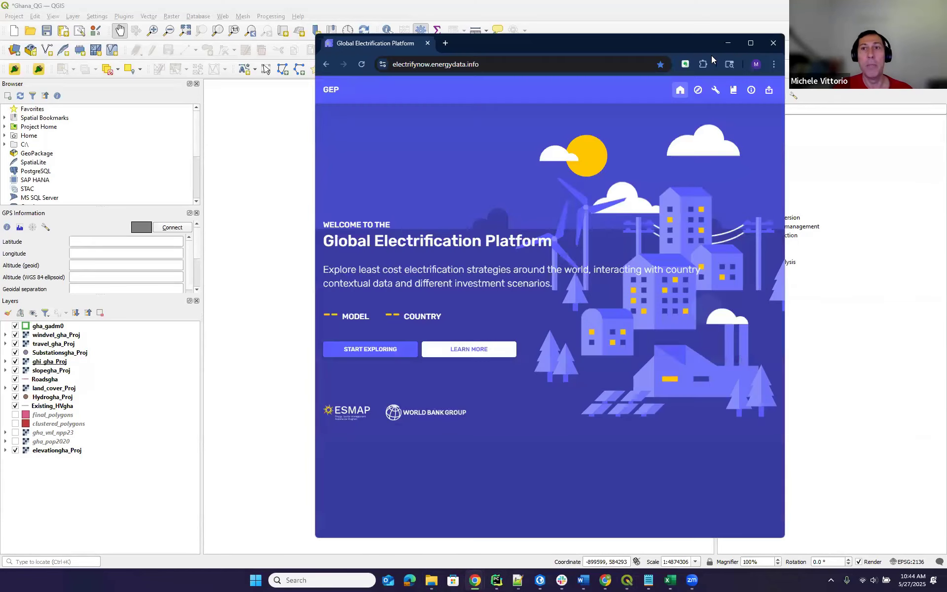
Maximize the Global Electrification Platform and open the Benin OnSSET v2021 model.
left_click(751, 47)
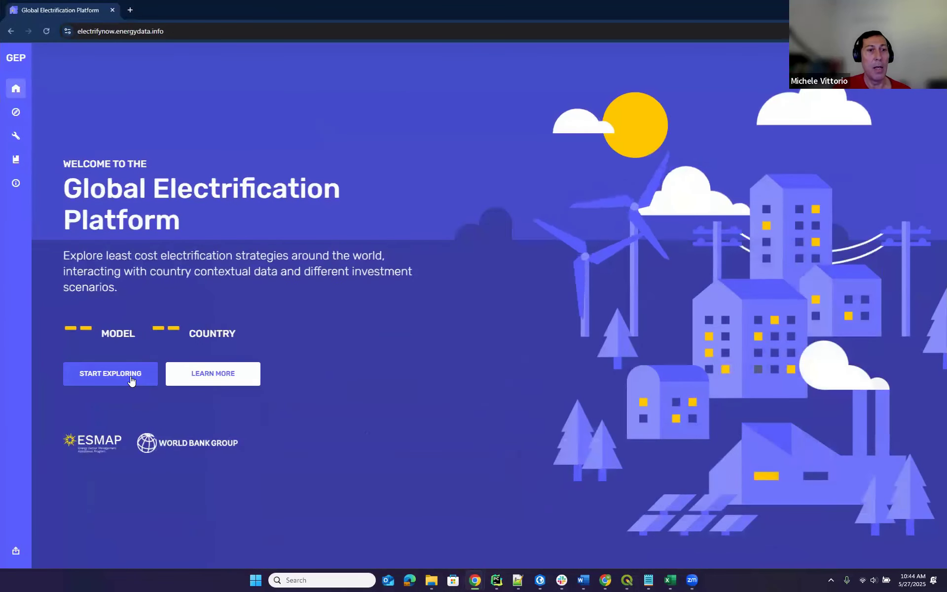
left_click(131, 376)
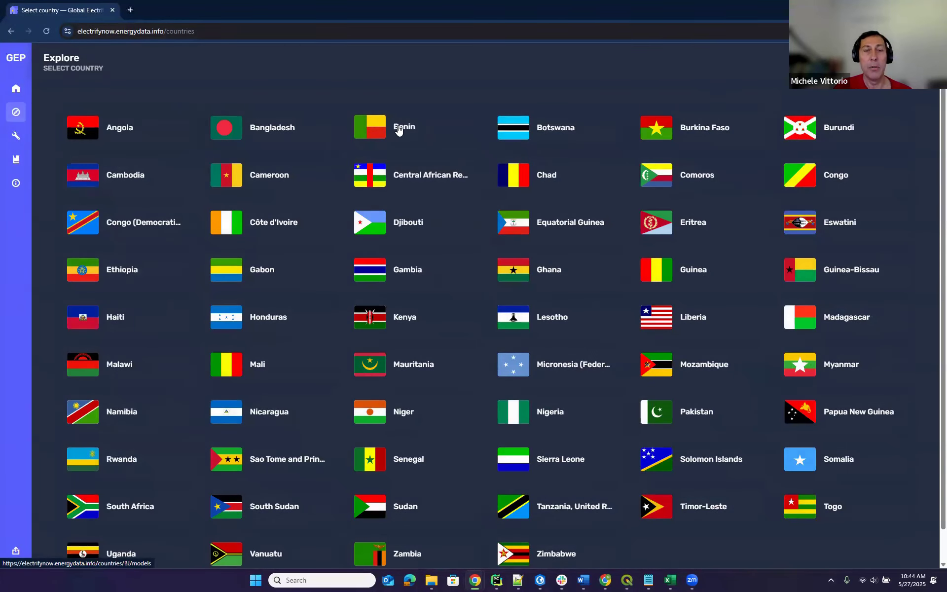
left_click(412, 126)
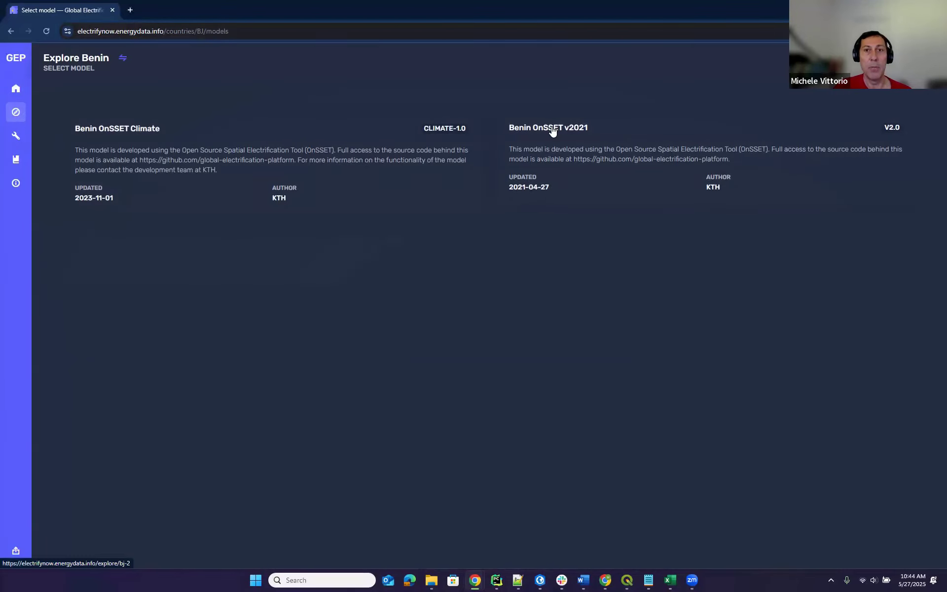
left_click(556, 129)
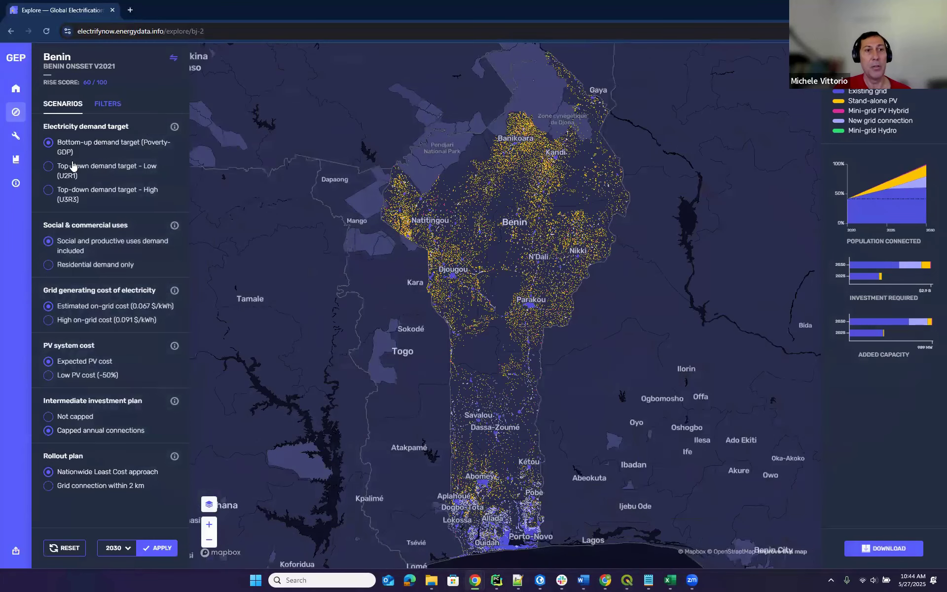
Apply the top-down high demand target scenario, zoom the map, then minimize Chrome.
left_click(49, 168)
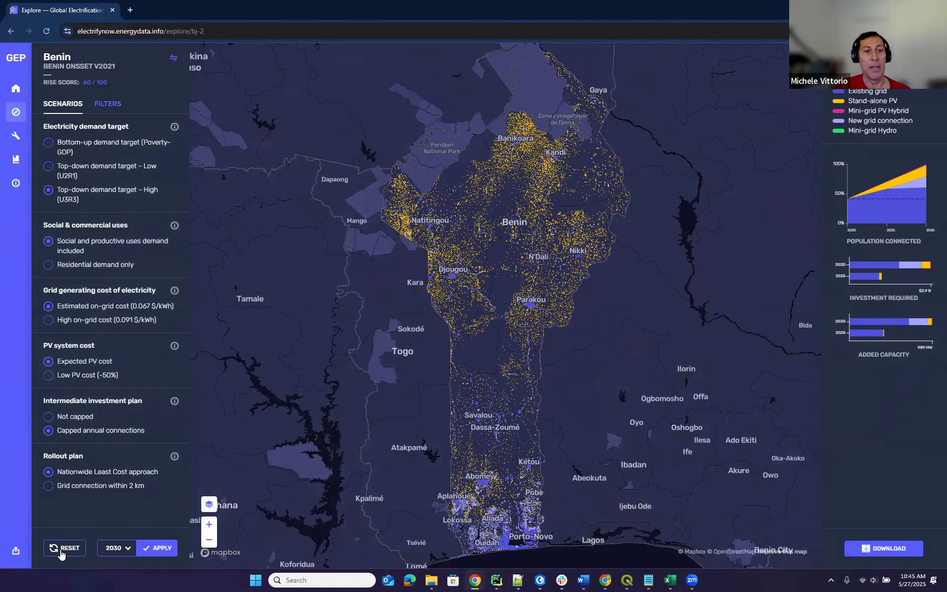
left_click(150, 556)
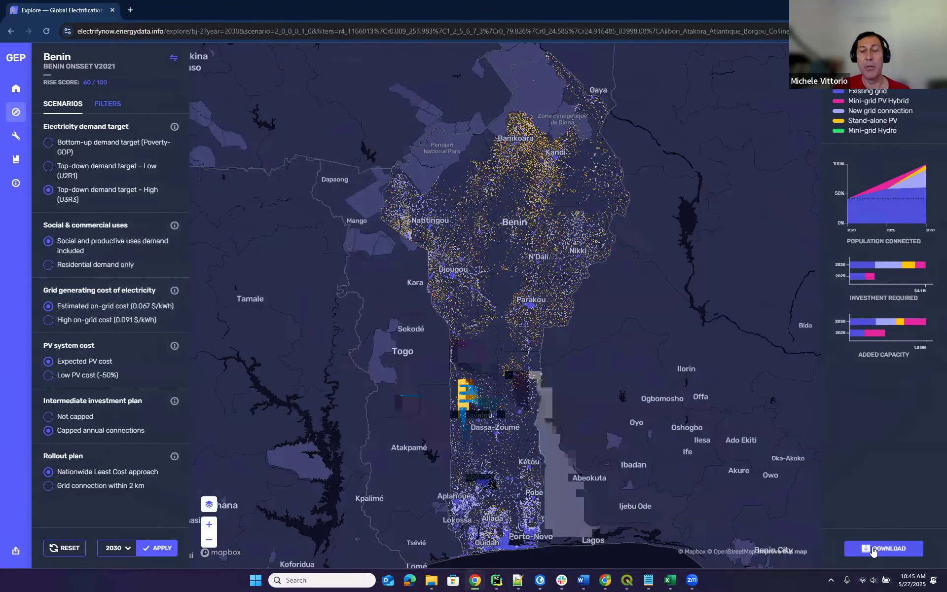
scroll(513, 185, "up", 2)
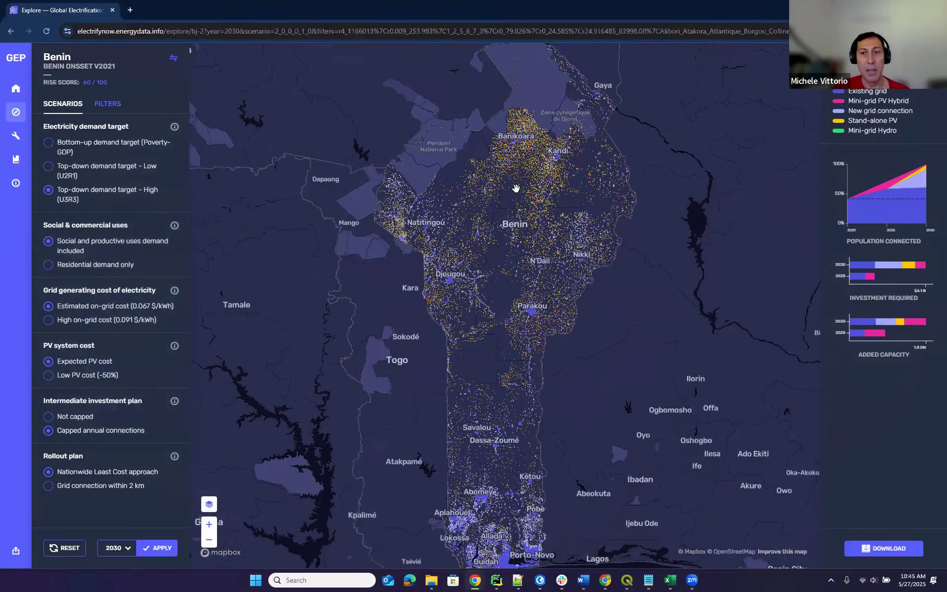
scroll(554, 195, "up", 4)
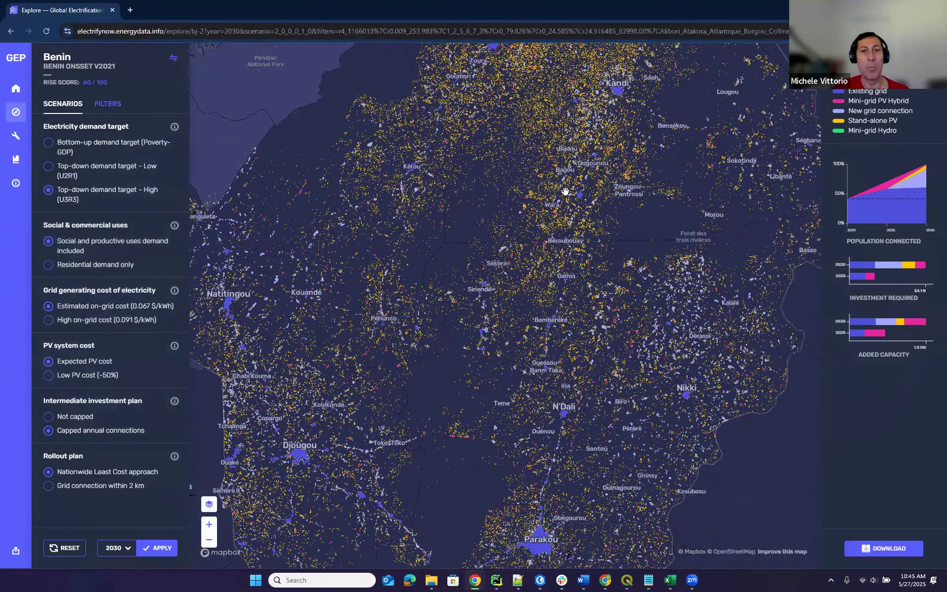
scroll(568, 192, "down", 4)
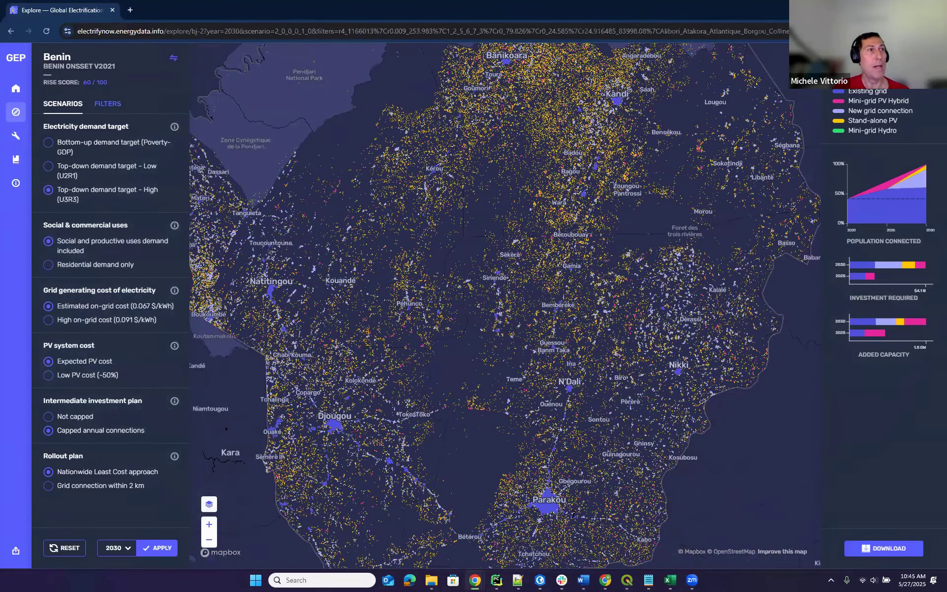
left_click(890, 7)
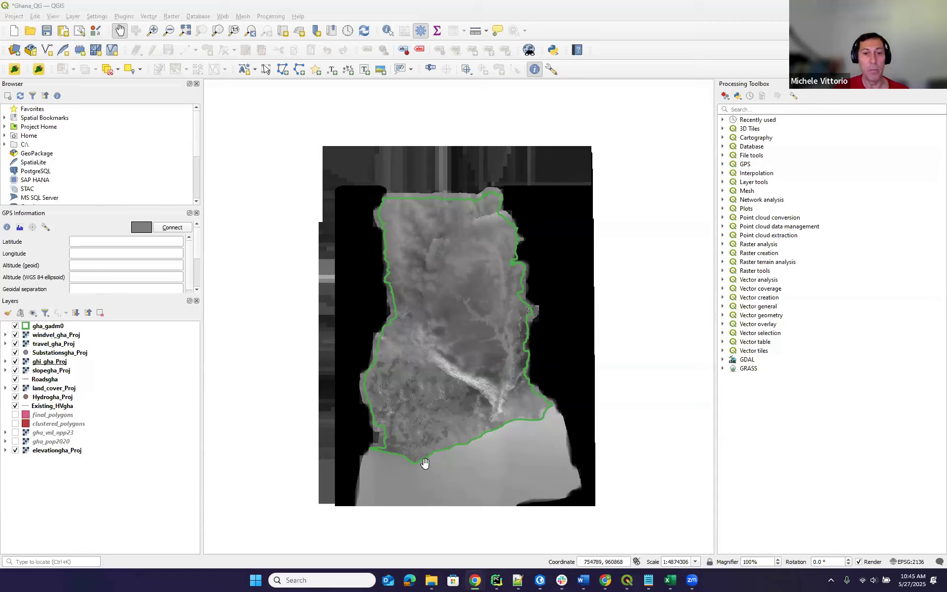
mouse_move(431, 580)
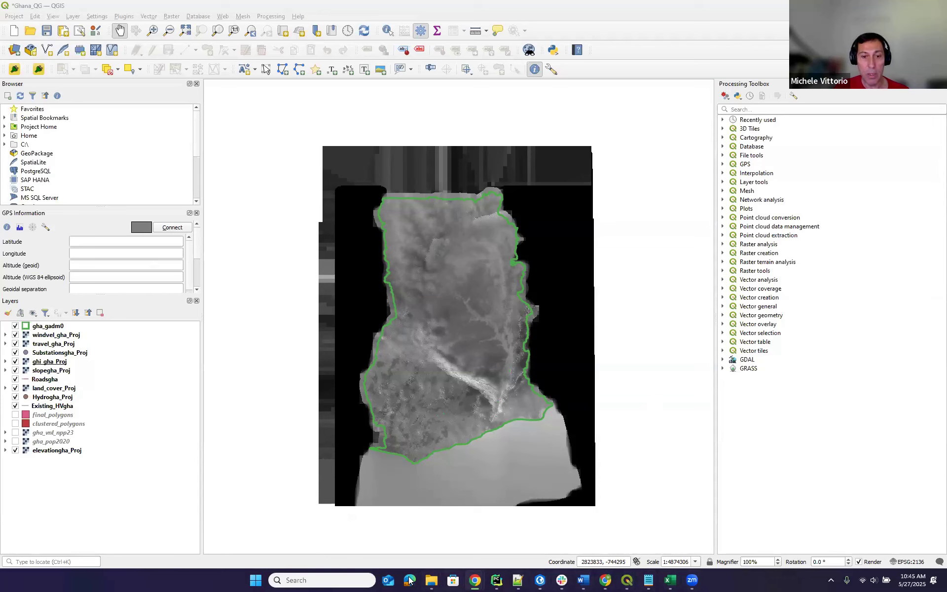
mouse_move(590, 580)
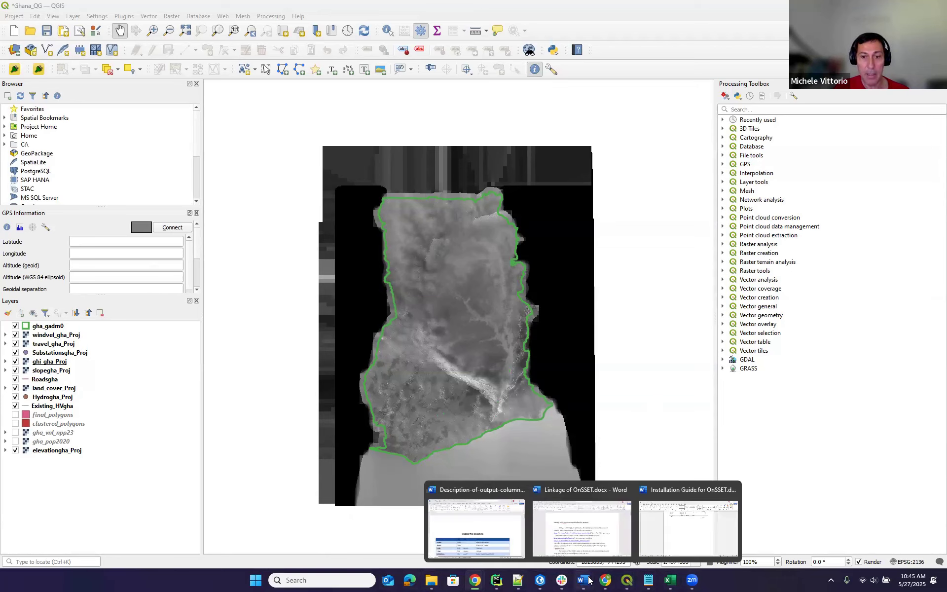